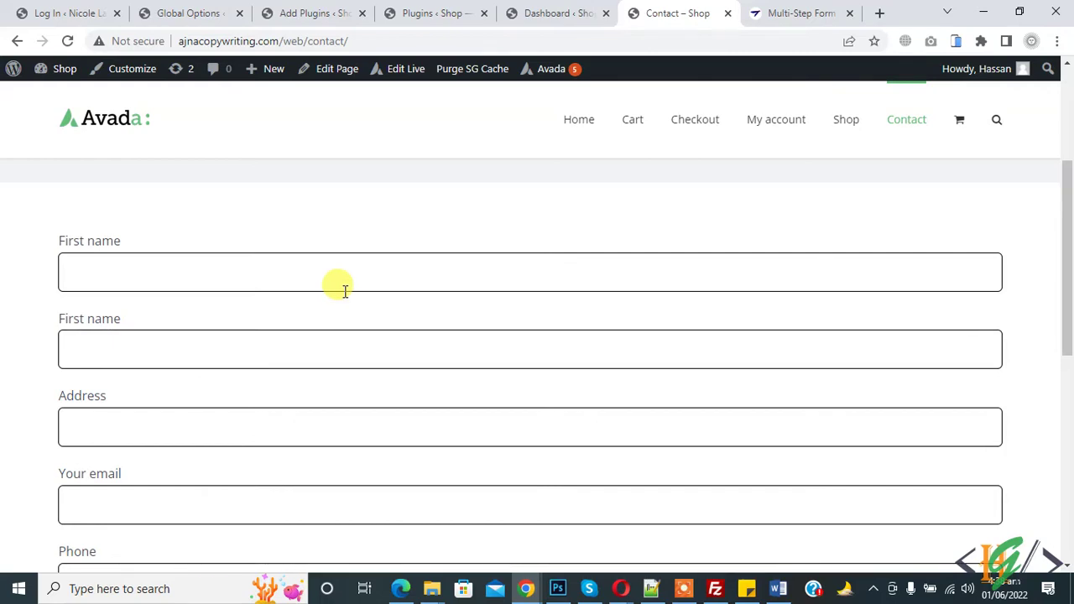
Go to the WordPress dashboard and open the page for adding new plugins.
click(549, 12)
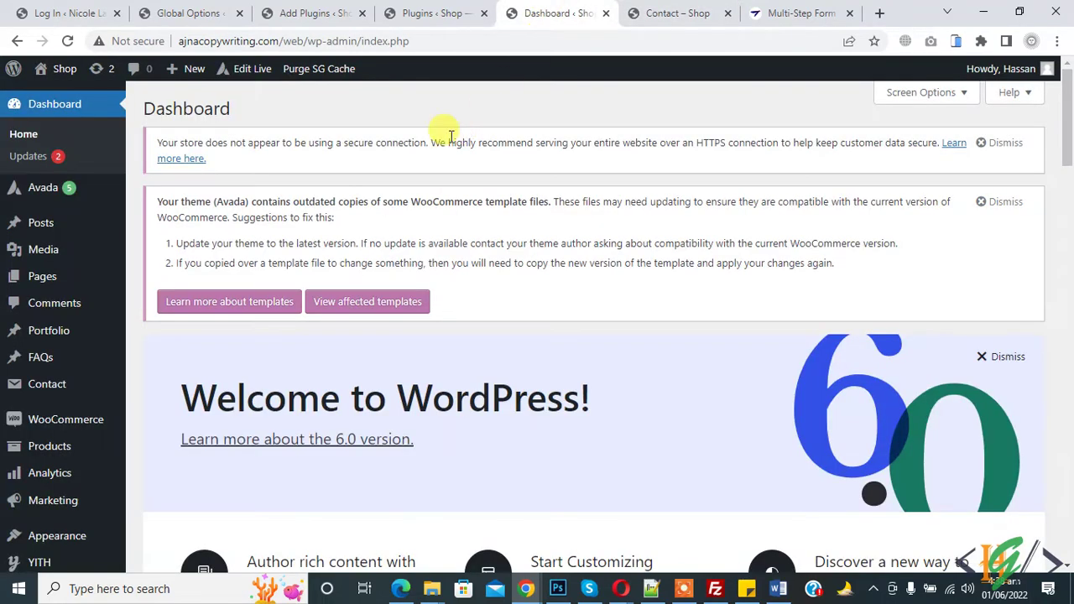
scroll(450, 136, down, 2)
scroll(411, 210, down, 2)
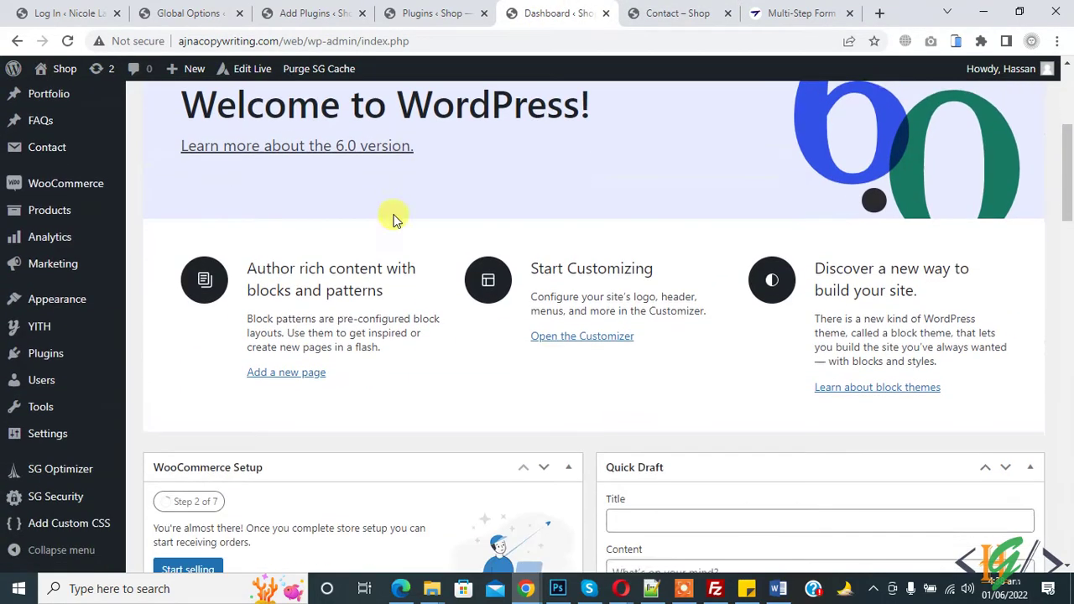
mouse_move(50, 353)
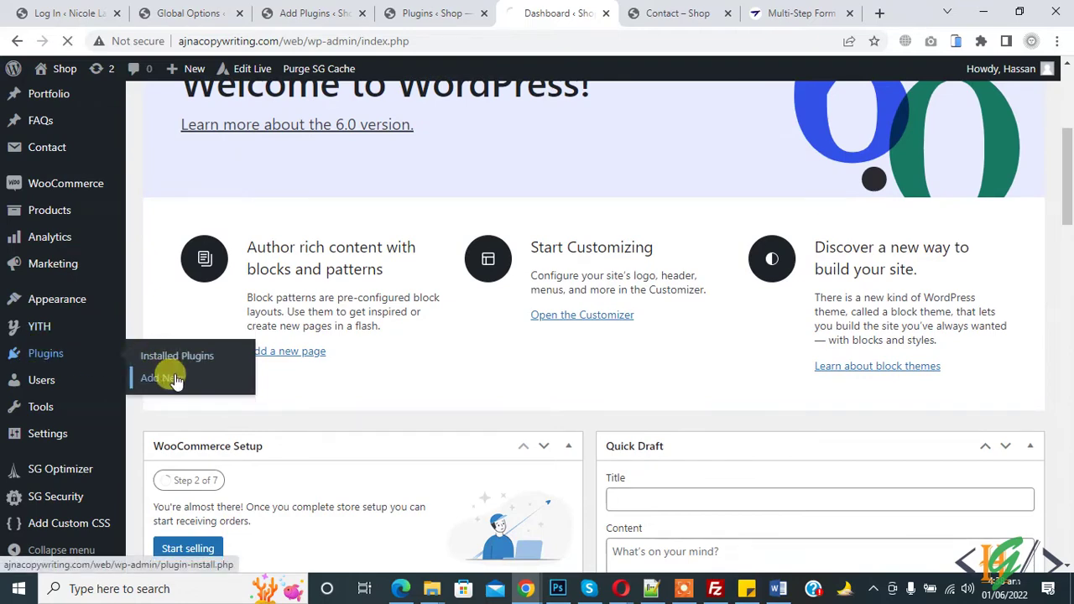
click(167, 377)
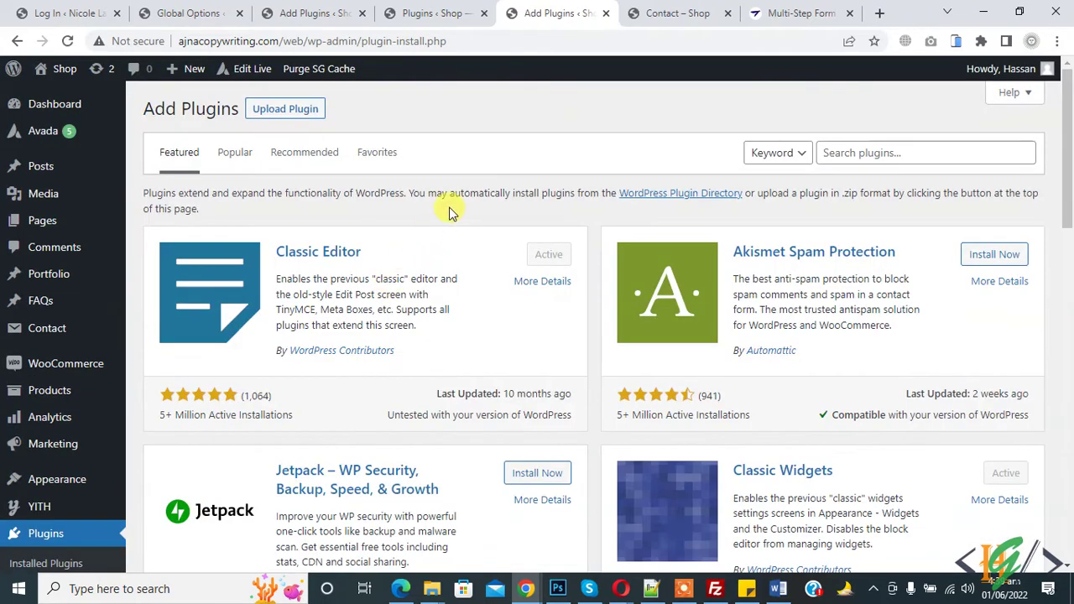
Find the Ultimate Addons for Contact Form 7 plugin, then install and activate it.
click(888, 149)
text(Ultimate Addons for Contact Form 7)
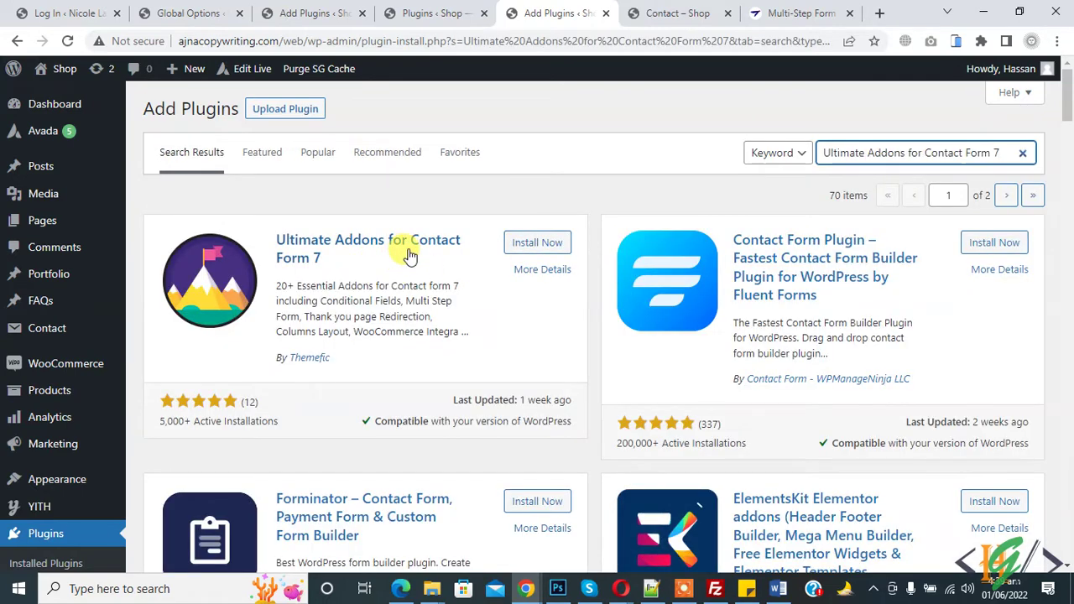
click(540, 244)
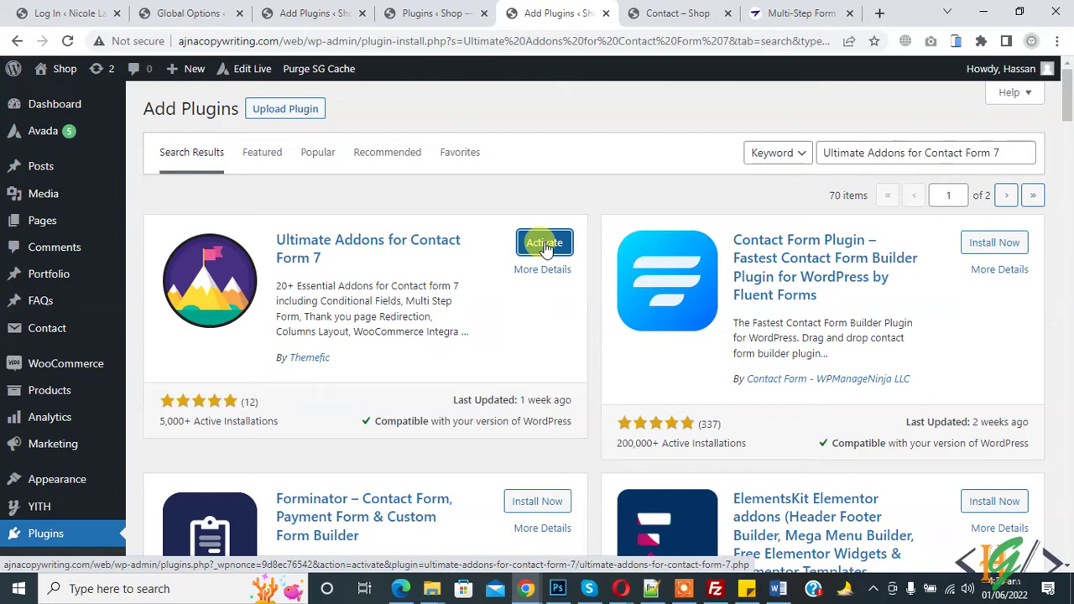
click(545, 243)
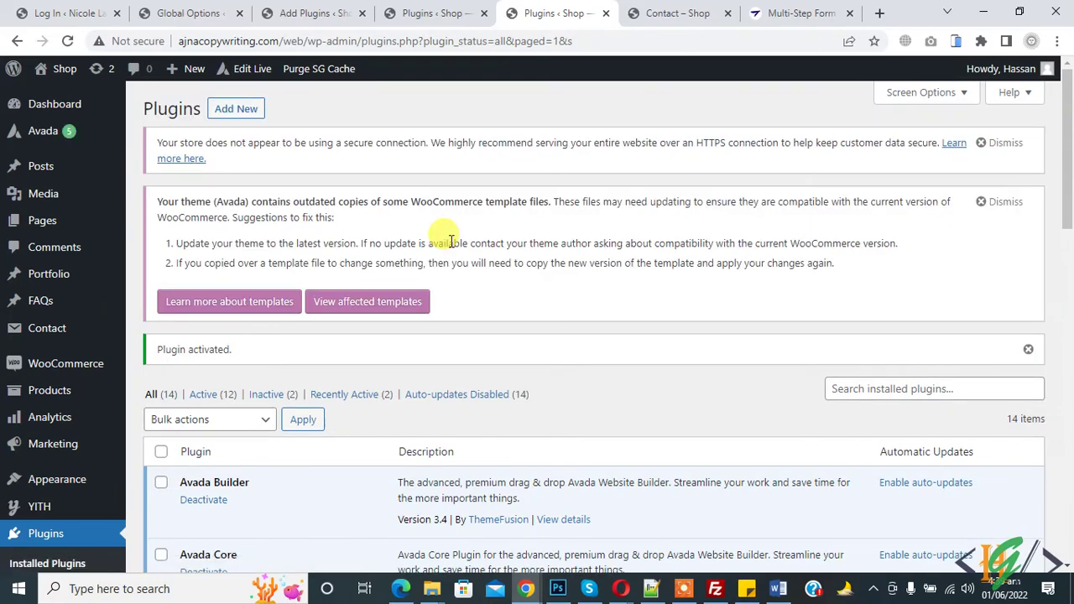
Enable the Multistep Form addon in the Ultimate Addons settings and save them.
scroll(311, 187, down, 1)
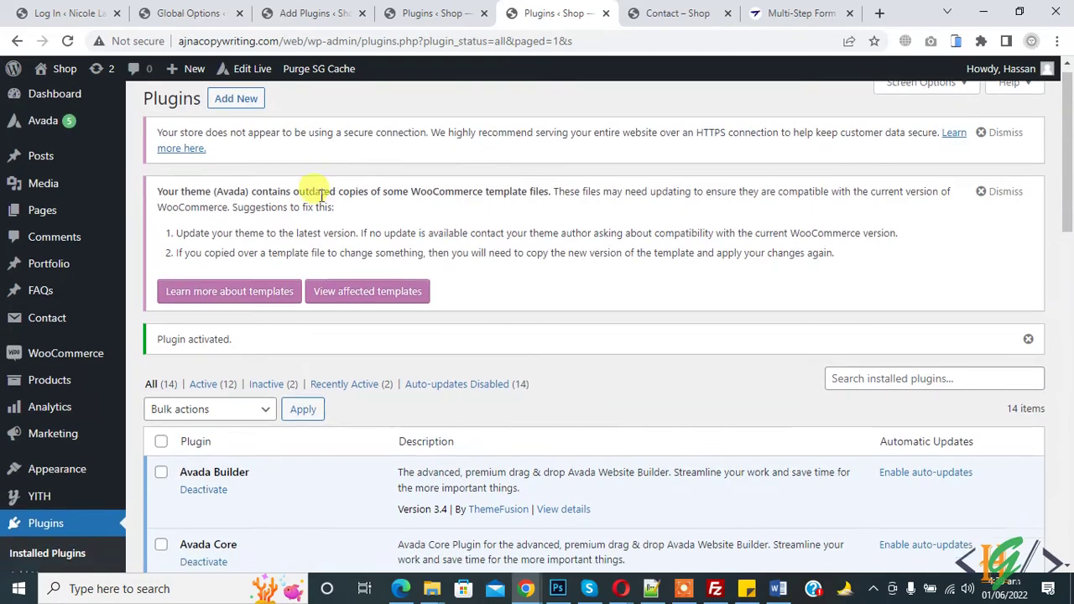
mouse_move(39, 258)
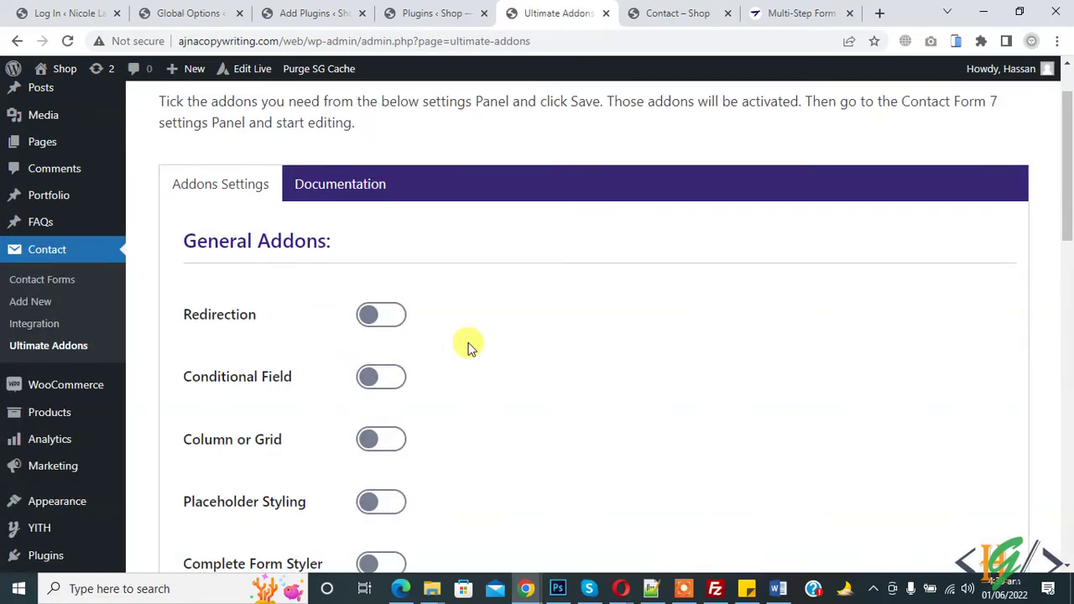
scroll(481, 333, down, 5)
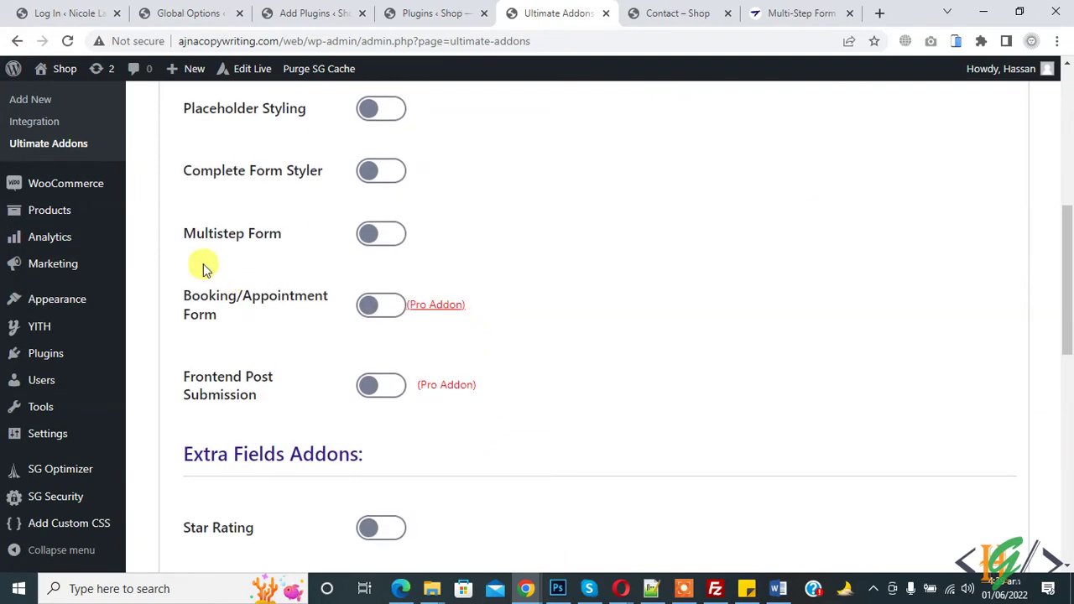
click(389, 237)
scroll(487, 257, down, 8)
click(293, 443)
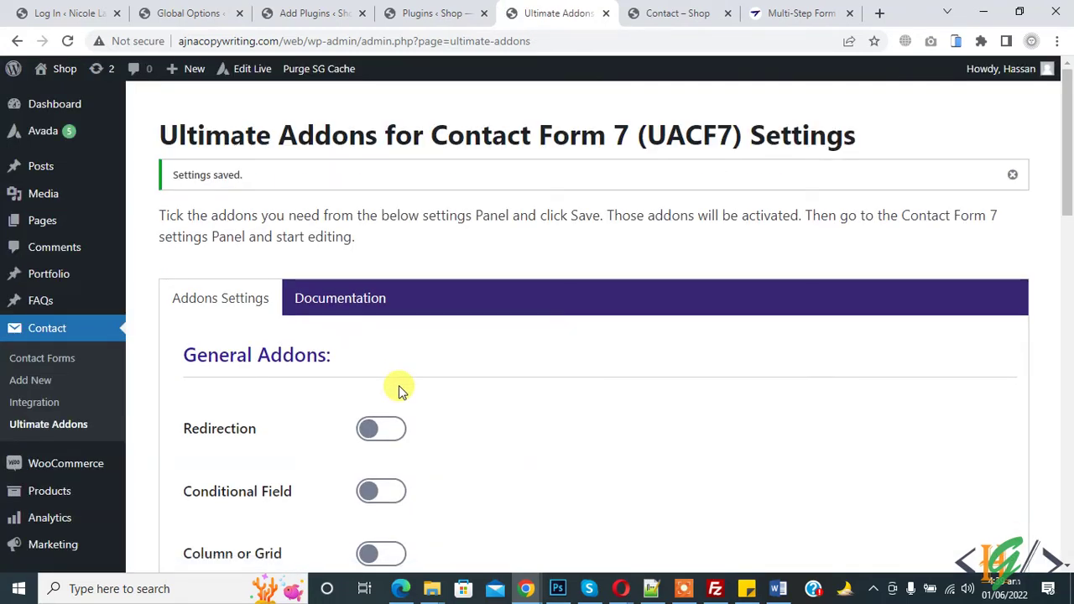
Open Contact form 1 for editing from the list of contact forms.
click(72, 364)
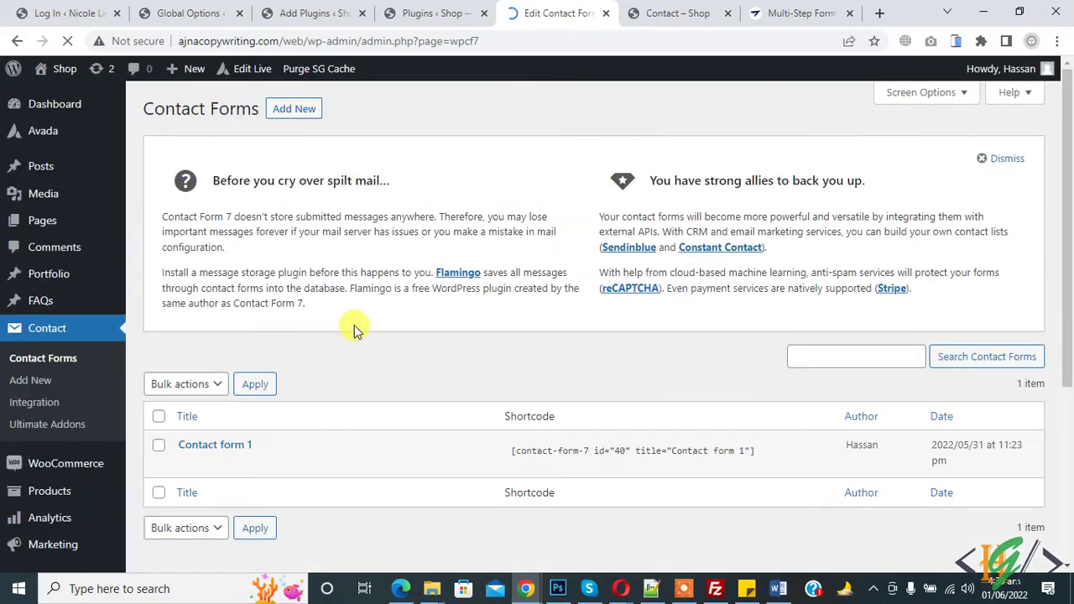
click(648, 12)
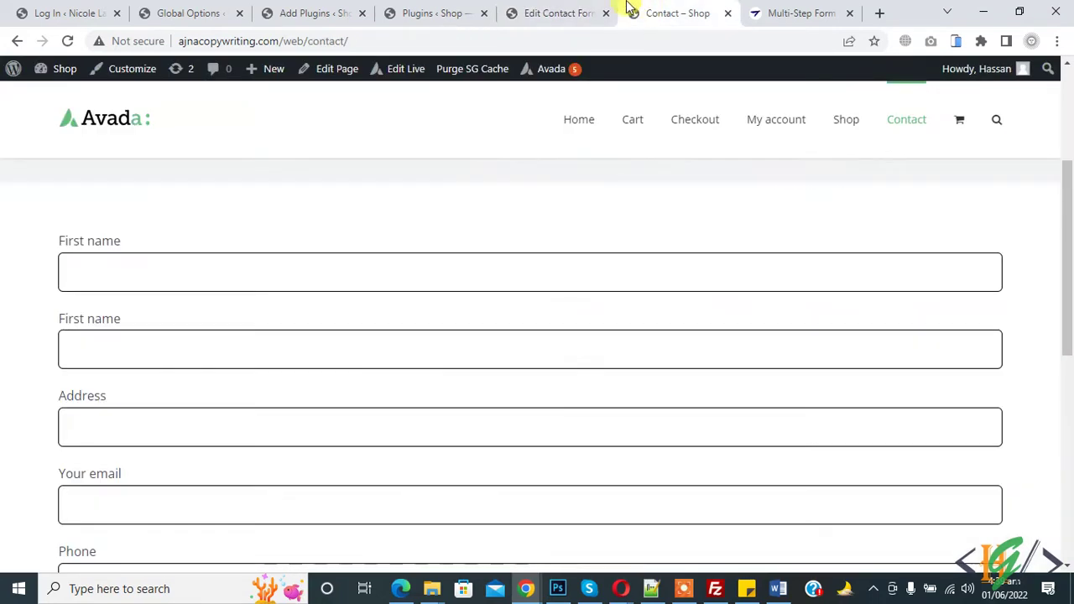
click(593, 9)
scroll(287, 324, down, 2)
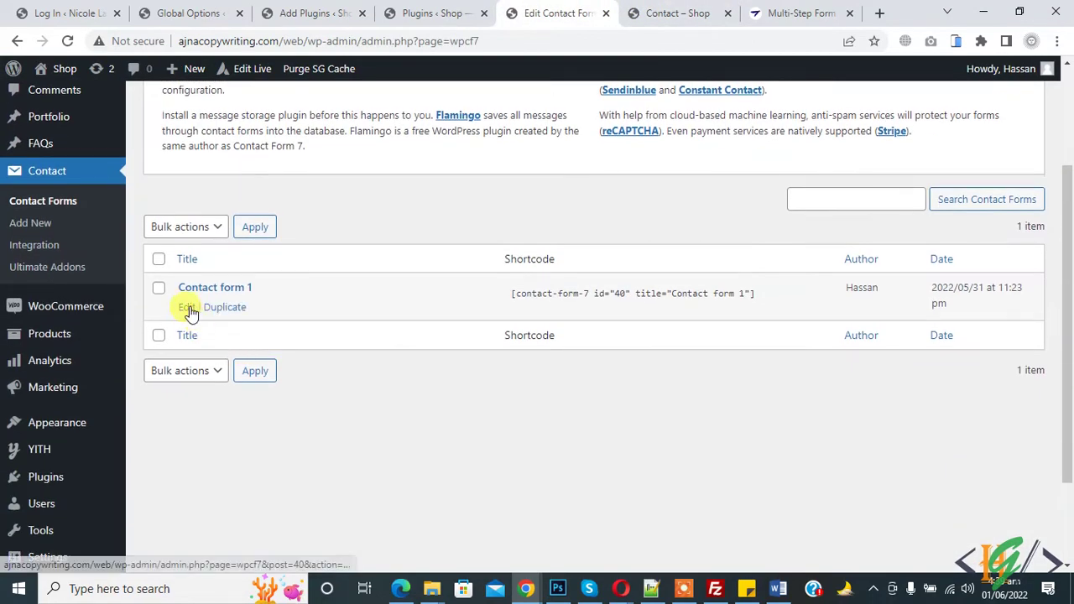
click(186, 307)
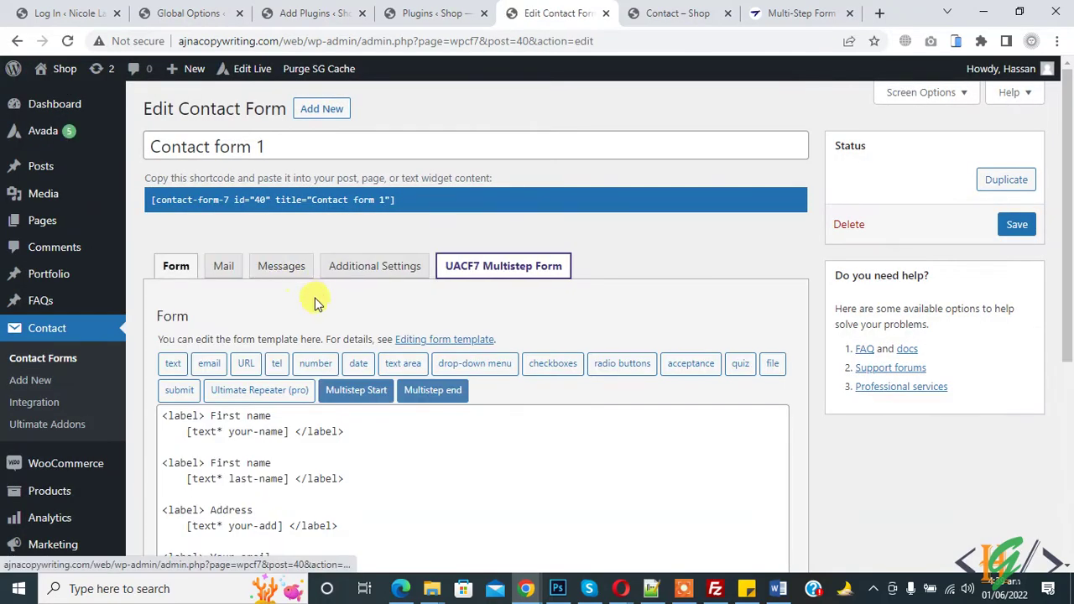
Mark Contact form 1 as a multistep form in its UACF7 multistep settings and save the form.
scroll(311, 300, down, 2)
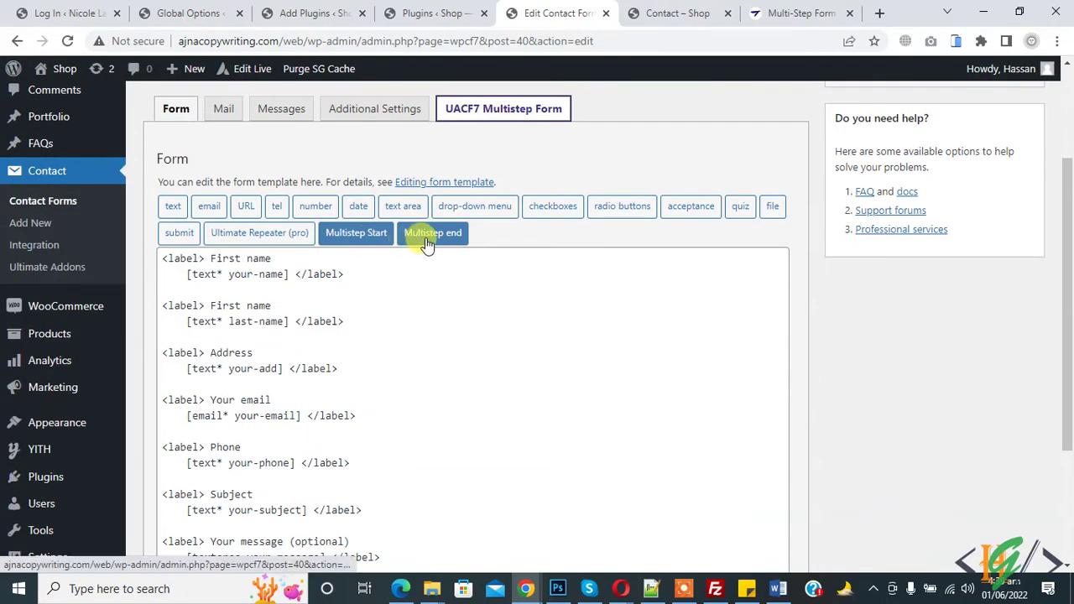
click(516, 118)
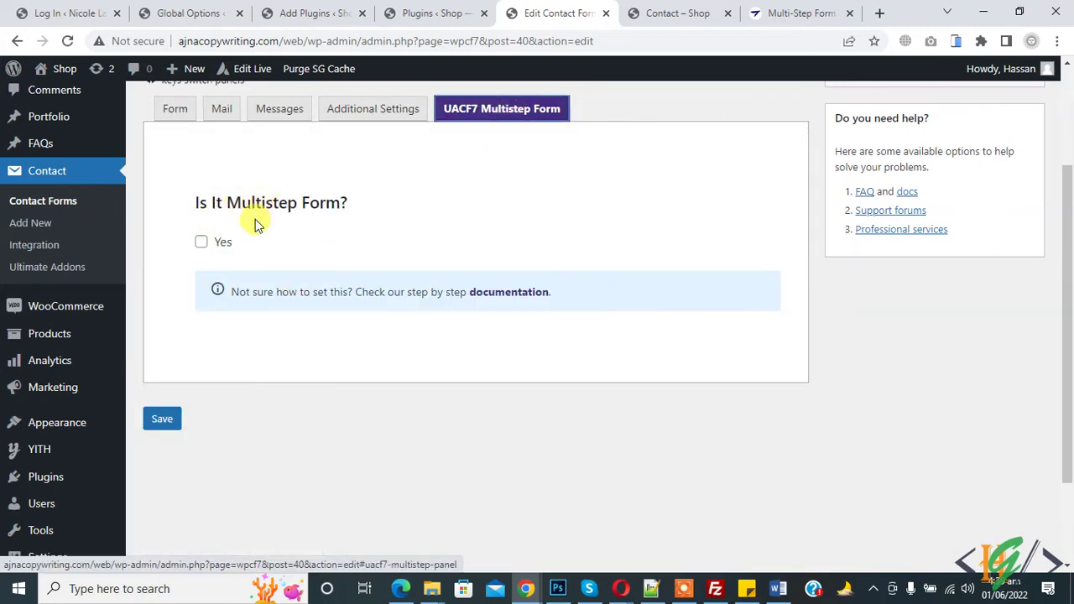
click(203, 243)
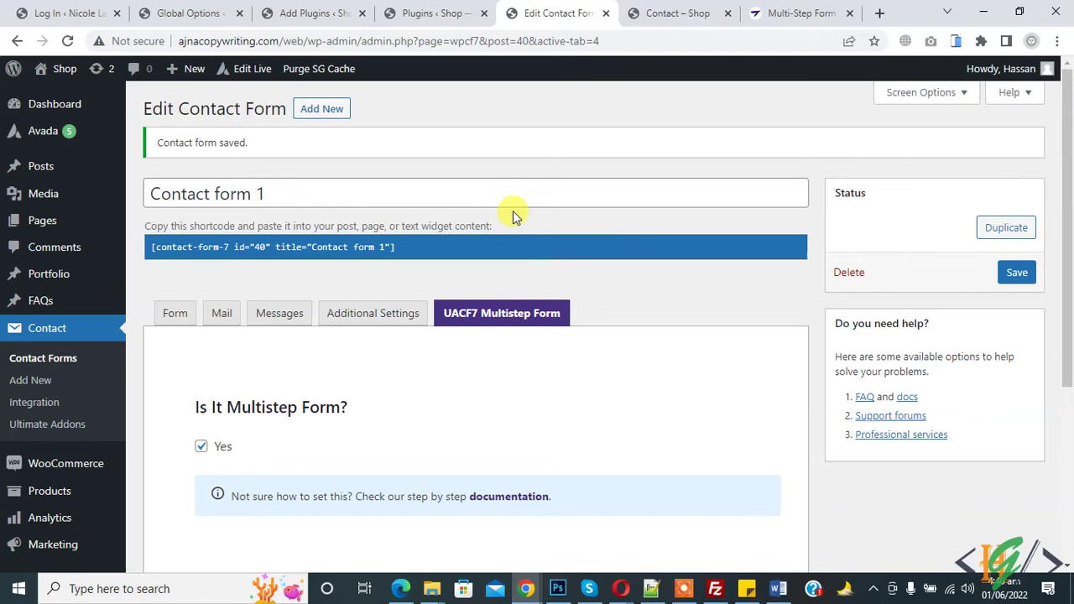
Insert the tag [uacf7_step_start uacf7_step_start-63] at the beginning of the form template, above the First name field.
click(176, 319)
scroll(360, 240, down, 3)
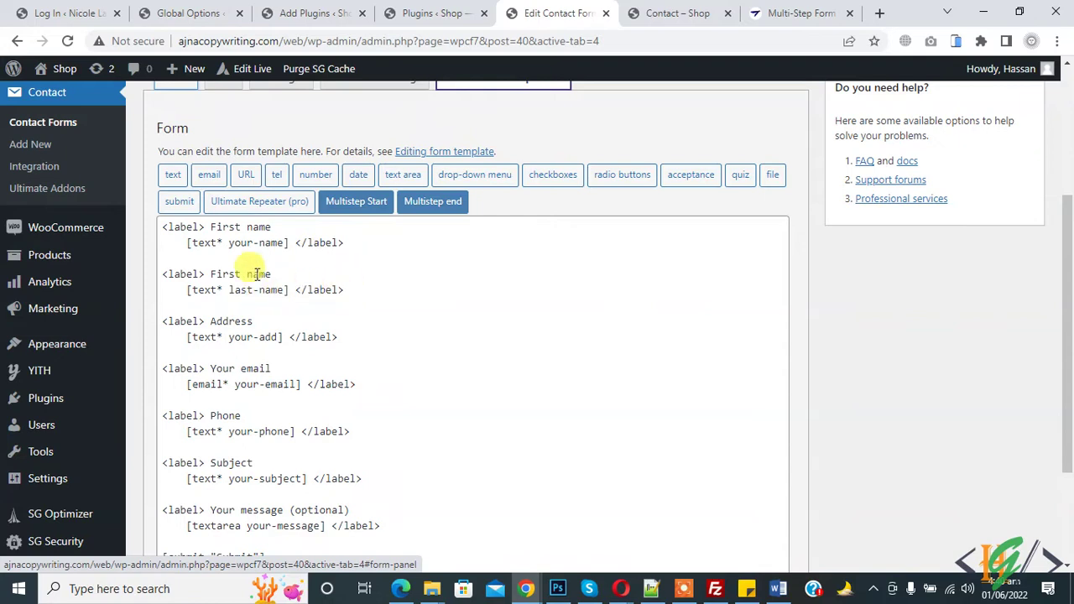
click(166, 228)
key(Return)
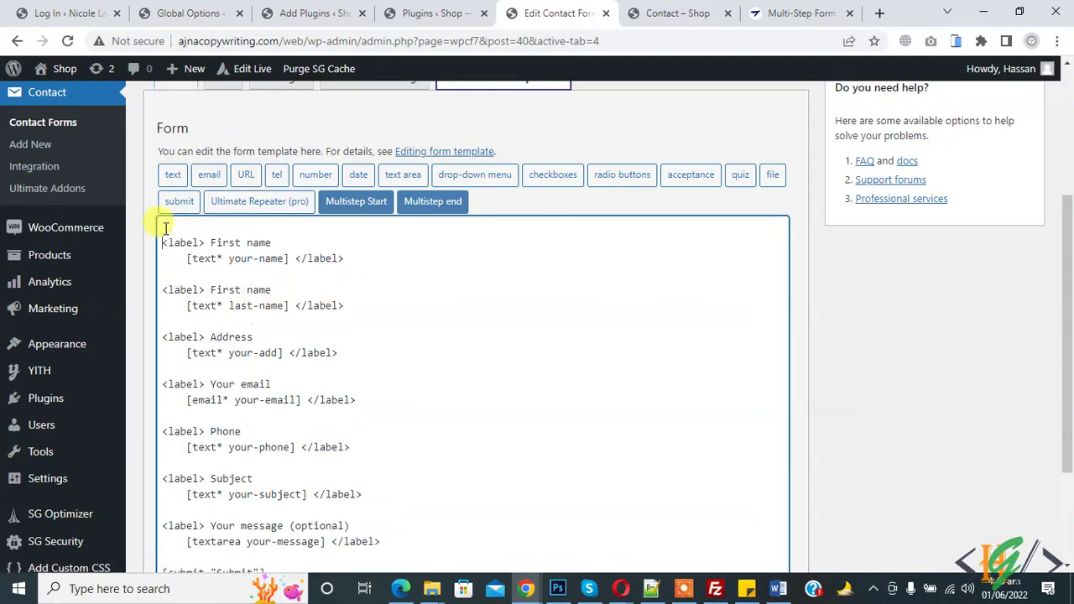
key(Return)
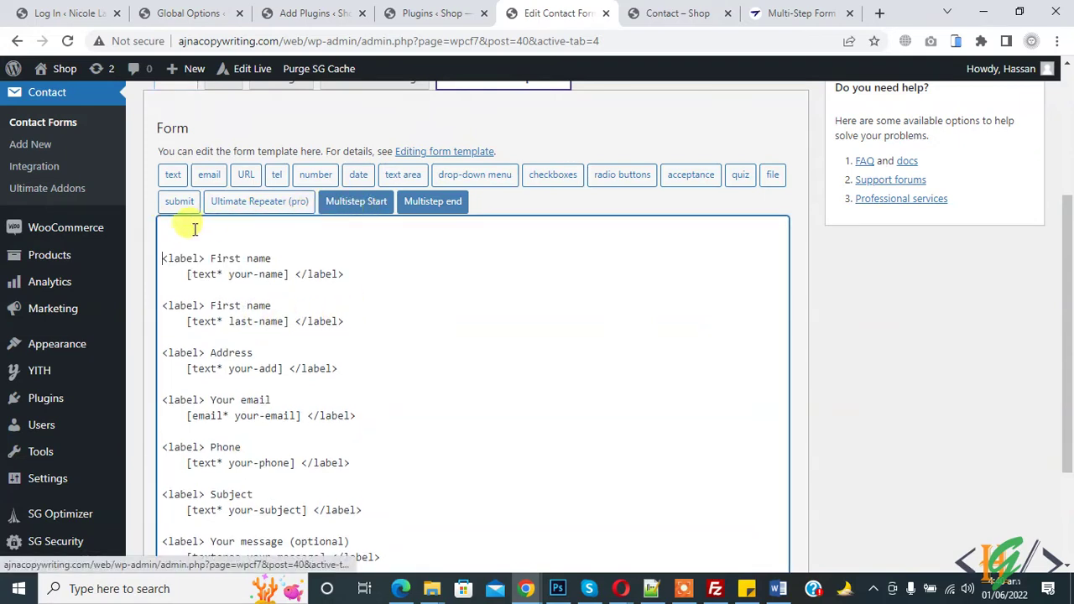
click(334, 205)
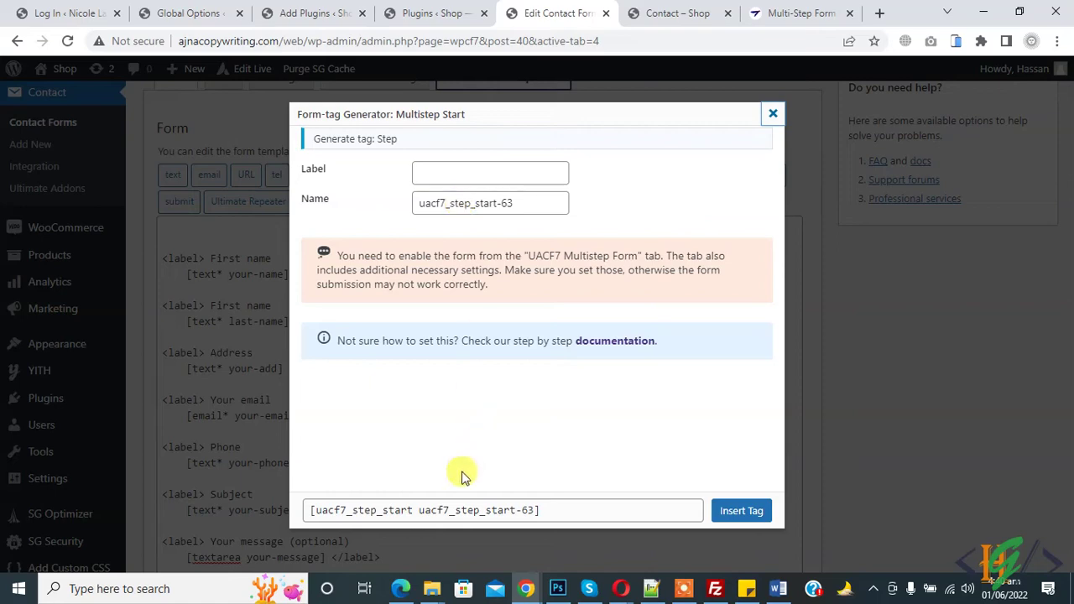
click(495, 509)
key(ctrl+c)
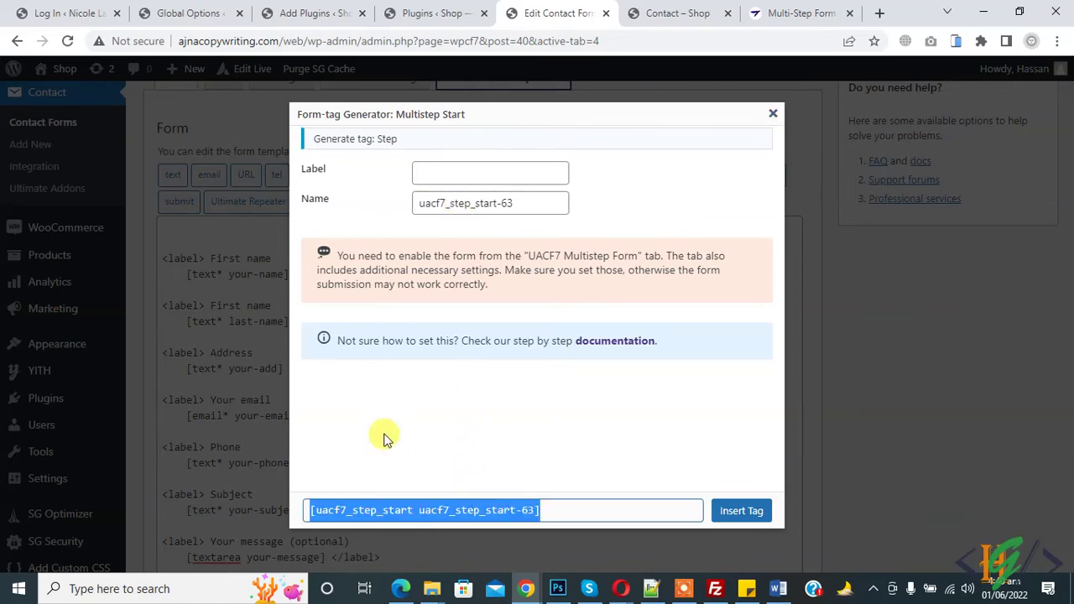
click(257, 290)
click(201, 230)
key(ctrl+v)
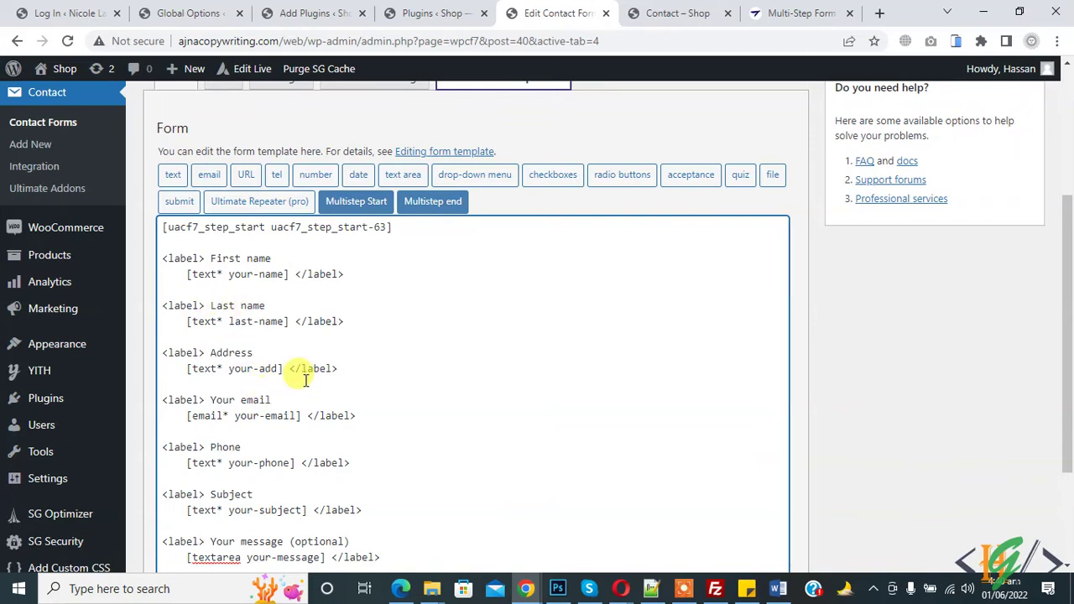
Insert the generated [uacf7_step_end] tag on its own line after the Address field to close the first step.
click(355, 370)
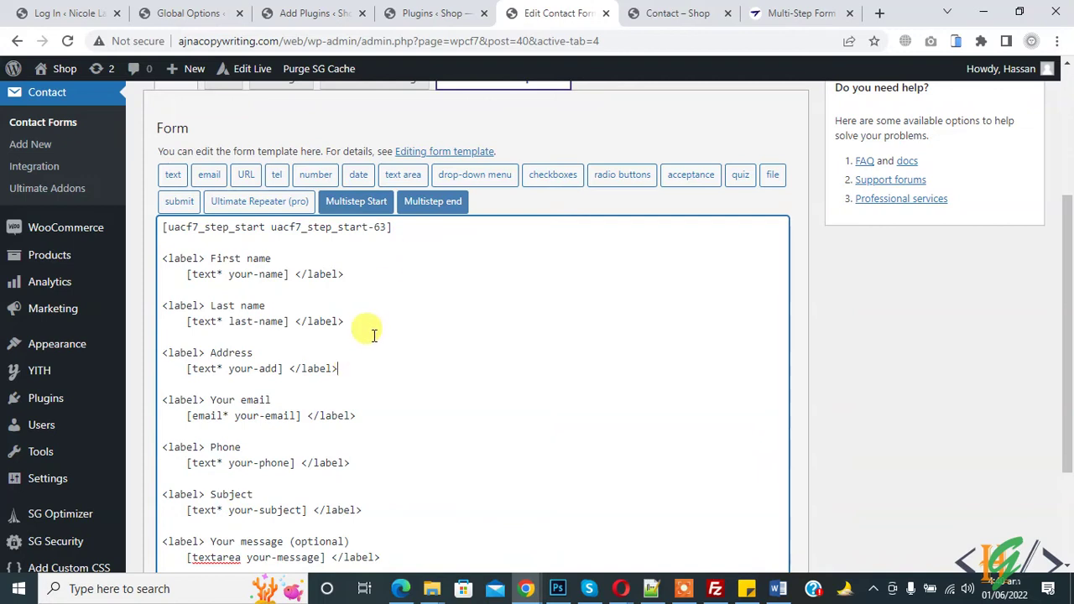
key(Return)
key(Return)
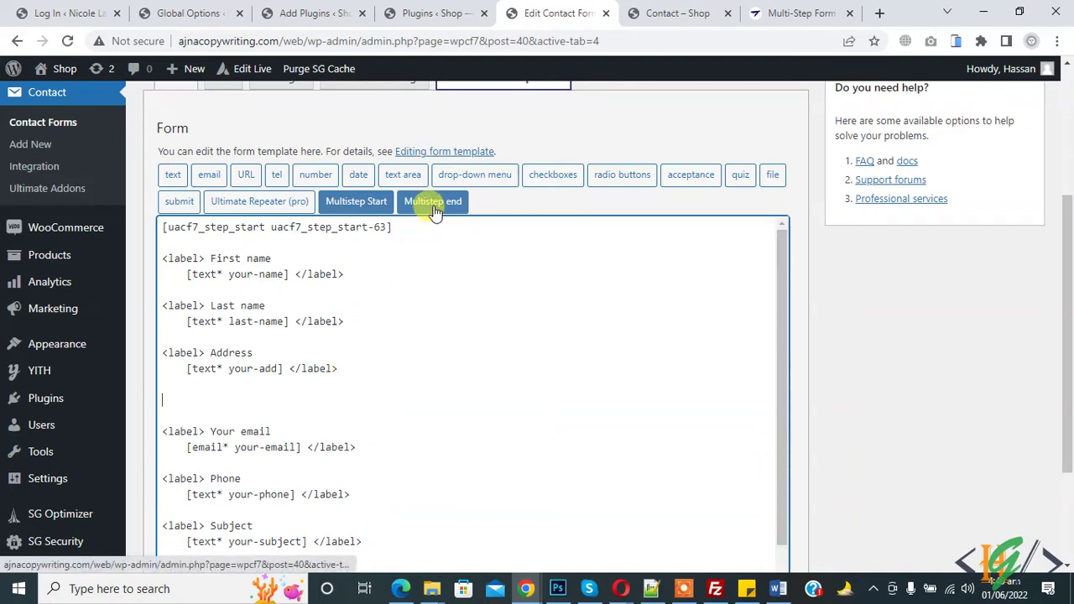
click(432, 206)
click(425, 513)
key(ctrl+c)
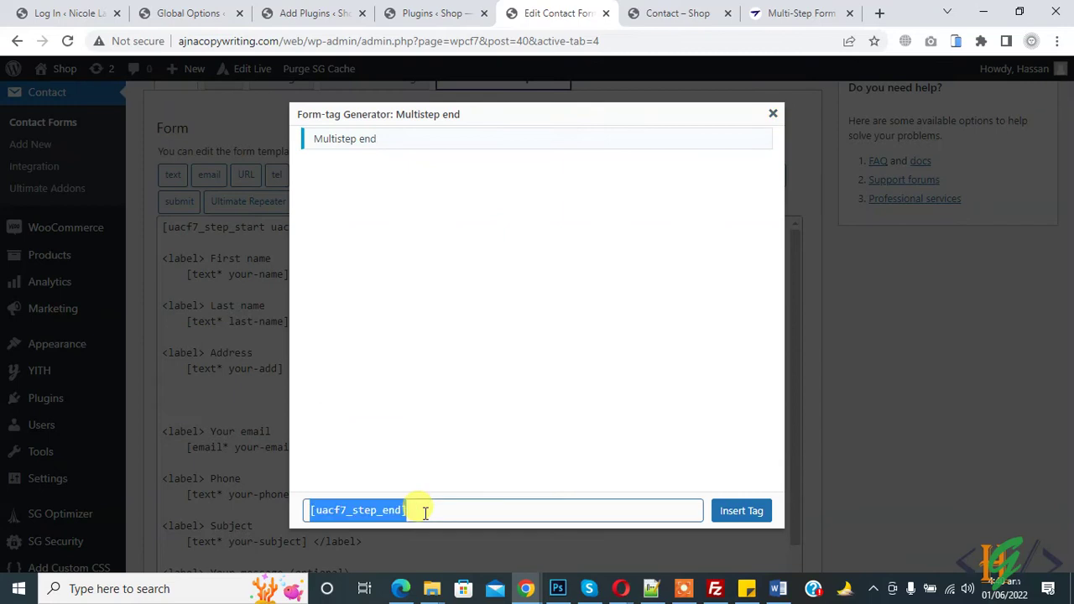
click(174, 385)
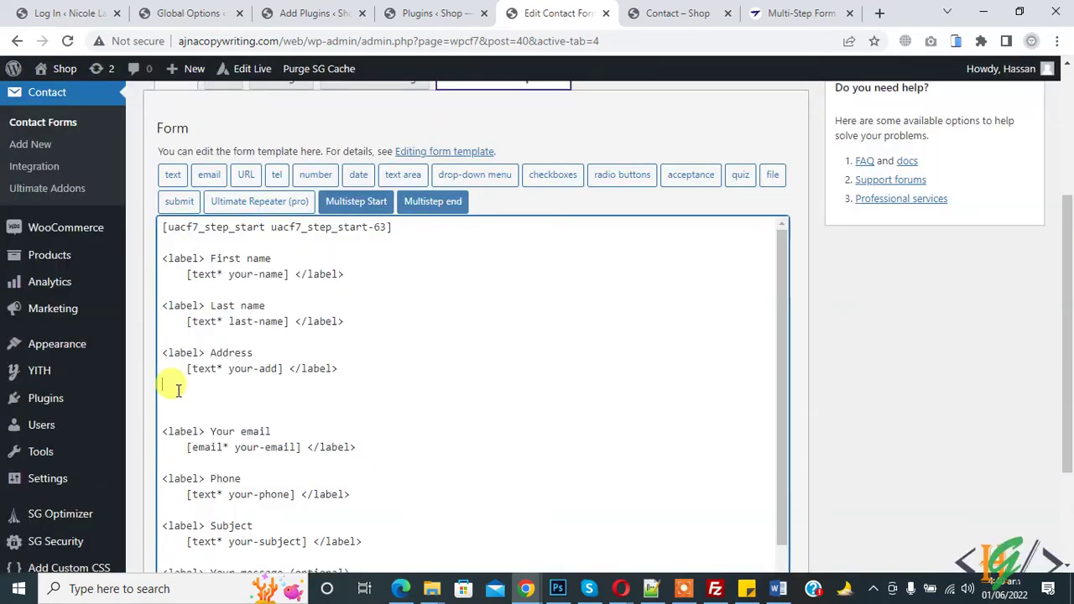
key(ctrl+v)
drag(273, 397, 163, 232)
click(235, 275)
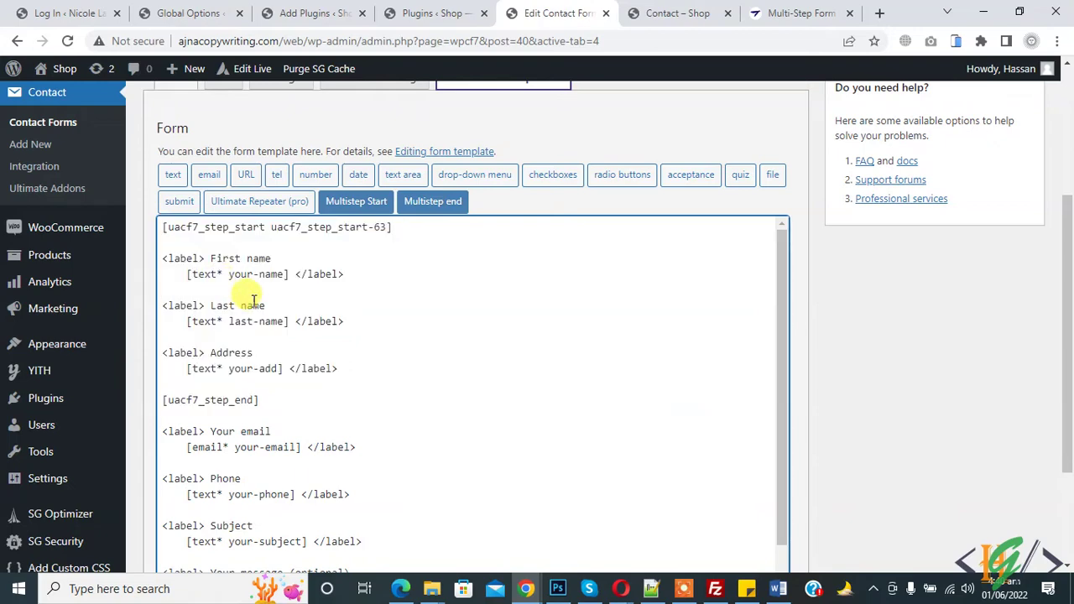
Generate a multistep start tag named uacf7_step_start-24 and insert it between the [uacf7_step_end] tag and the Your email field.
scroll(257, 297, down, 1)
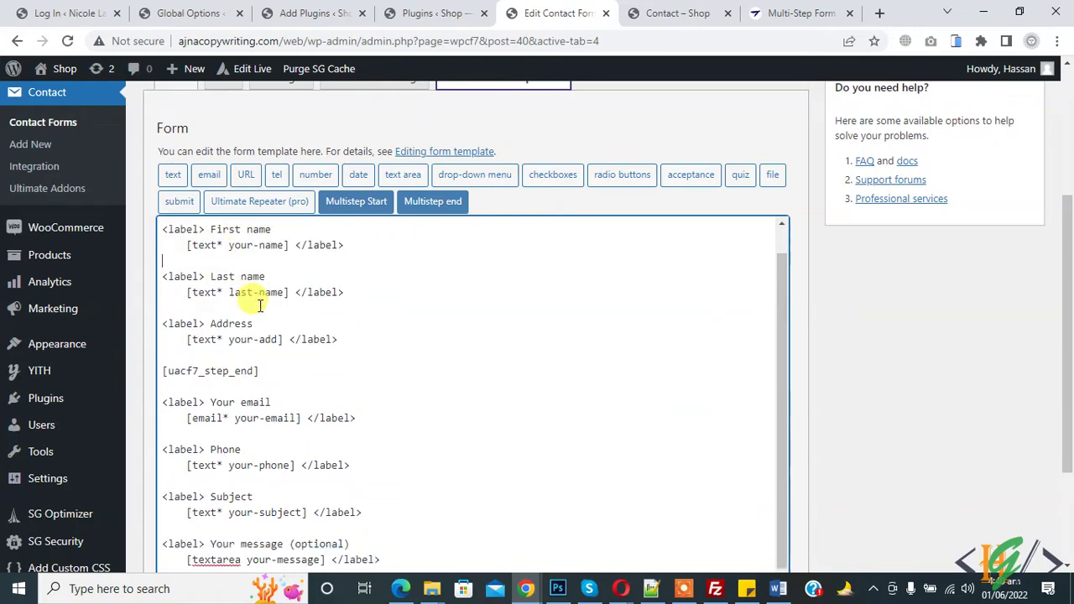
click(350, 203)
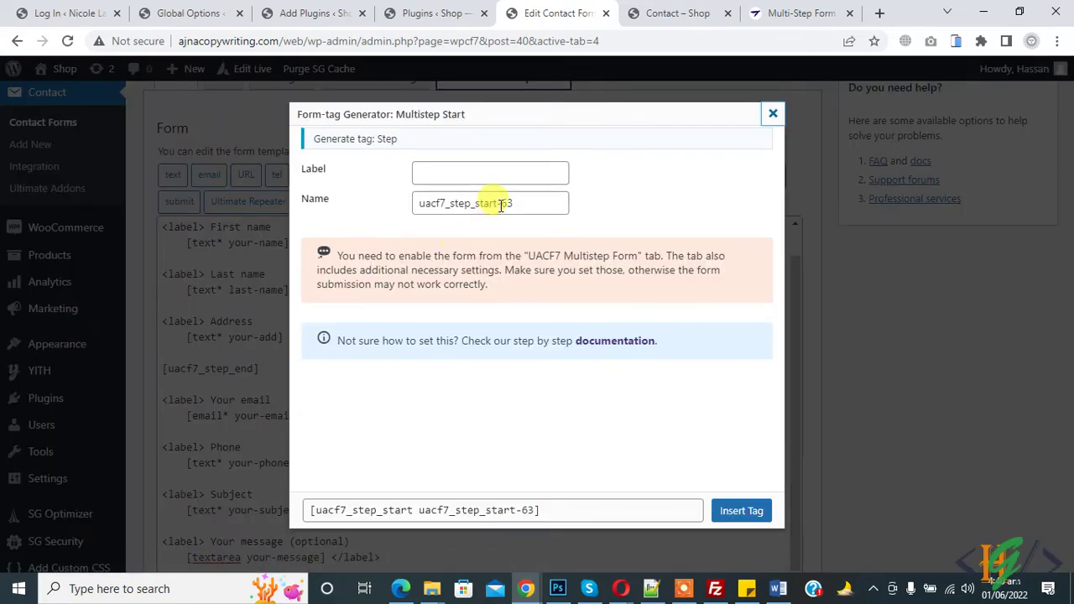
drag(501, 204, 520, 207)
text(24)
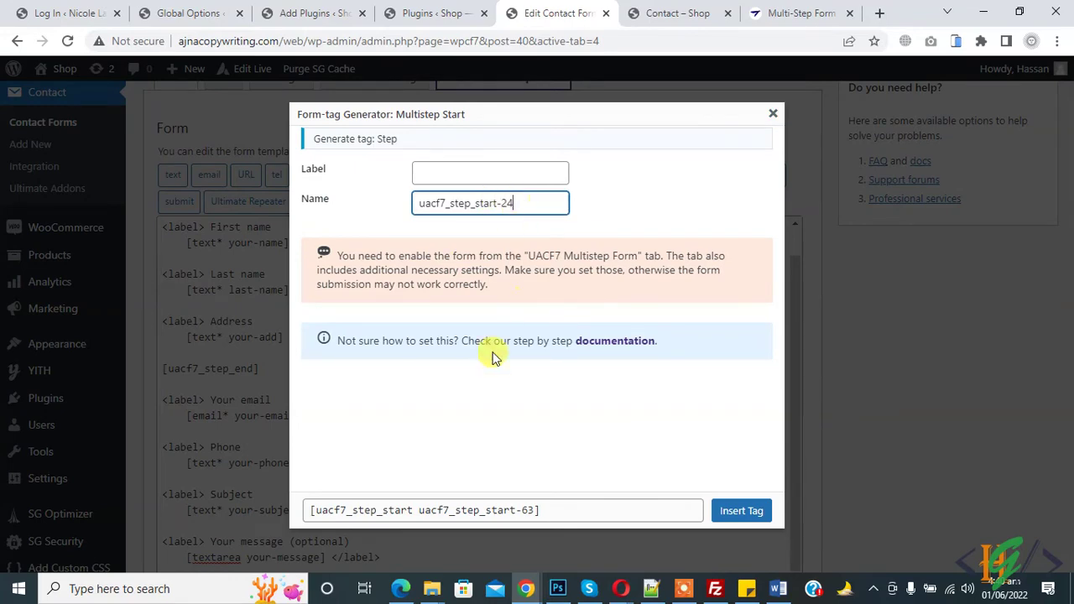
click(499, 510)
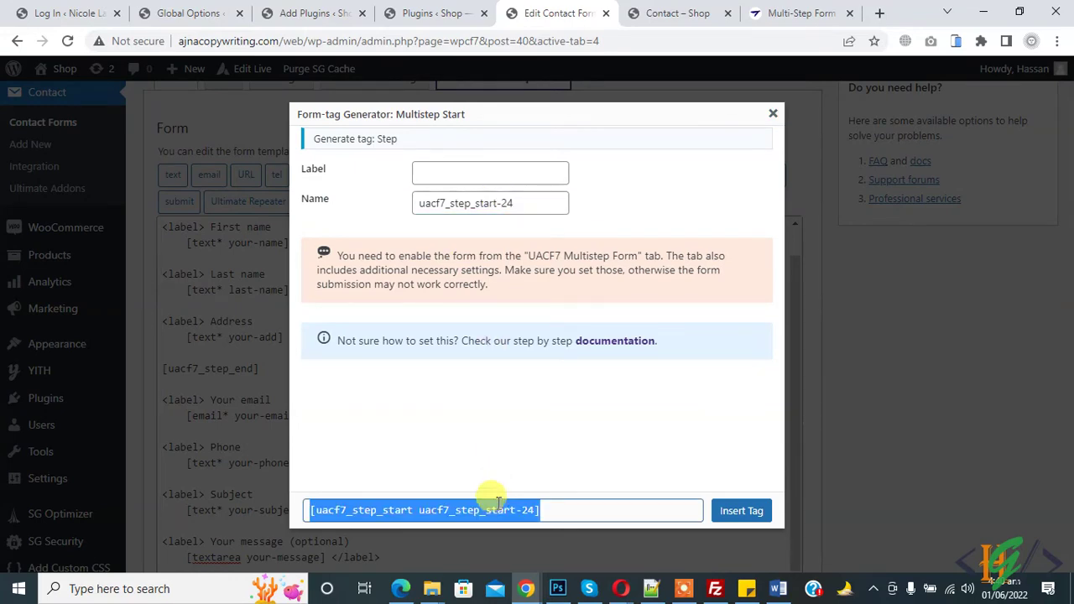
click(257, 371)
click(223, 386)
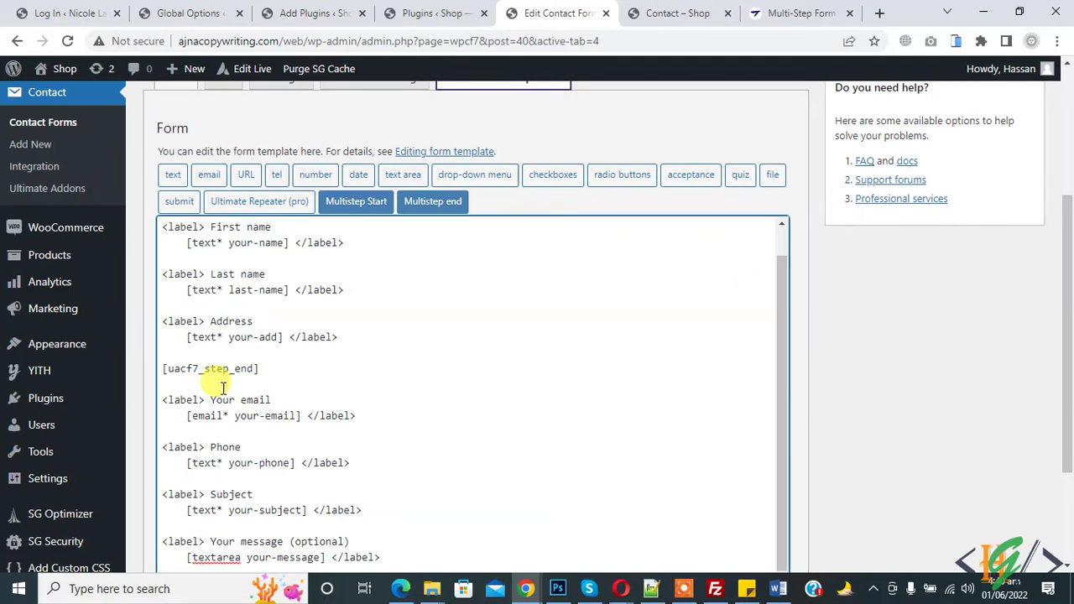
text([uacf7_step_start uacf7_step_start-24])
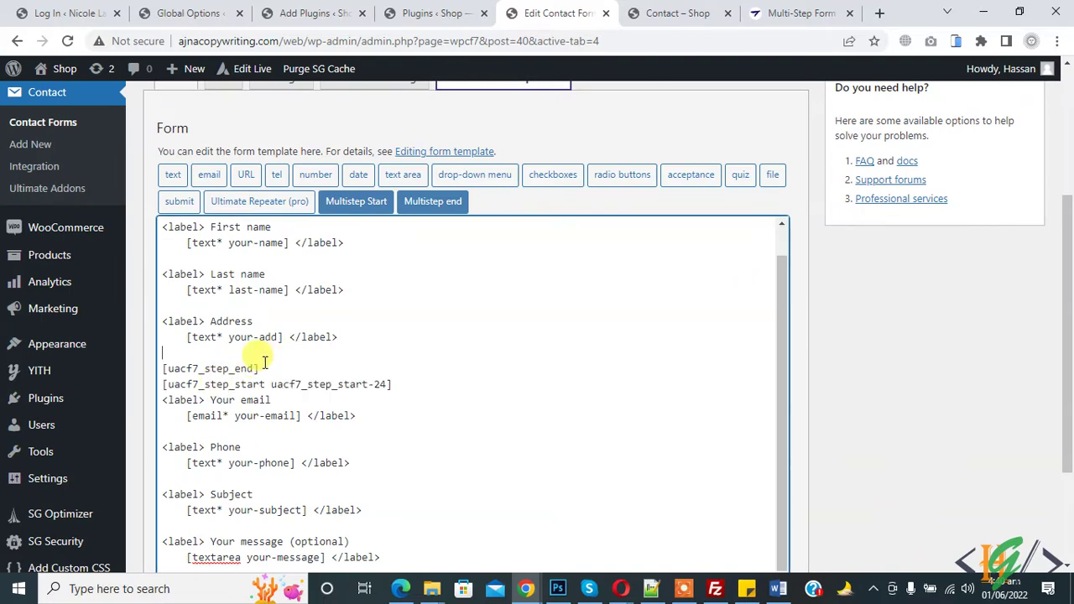
Copy the [uacf7_step_end] tag onto its own line directly after the Subject field to close the second step.
drag(263, 355, 160, 369)
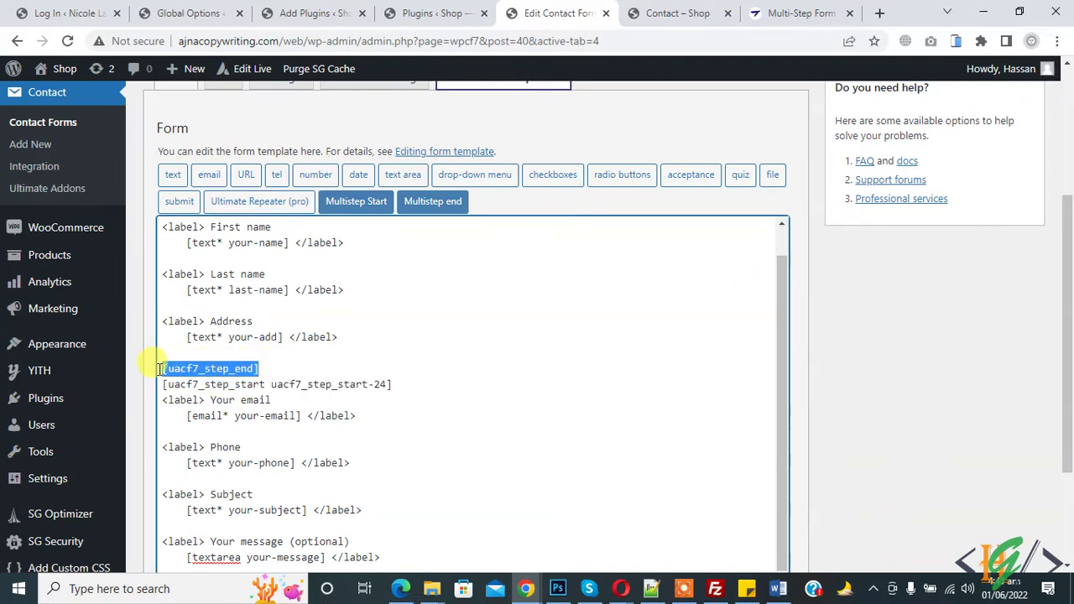
scroll(327, 369, down, 1)
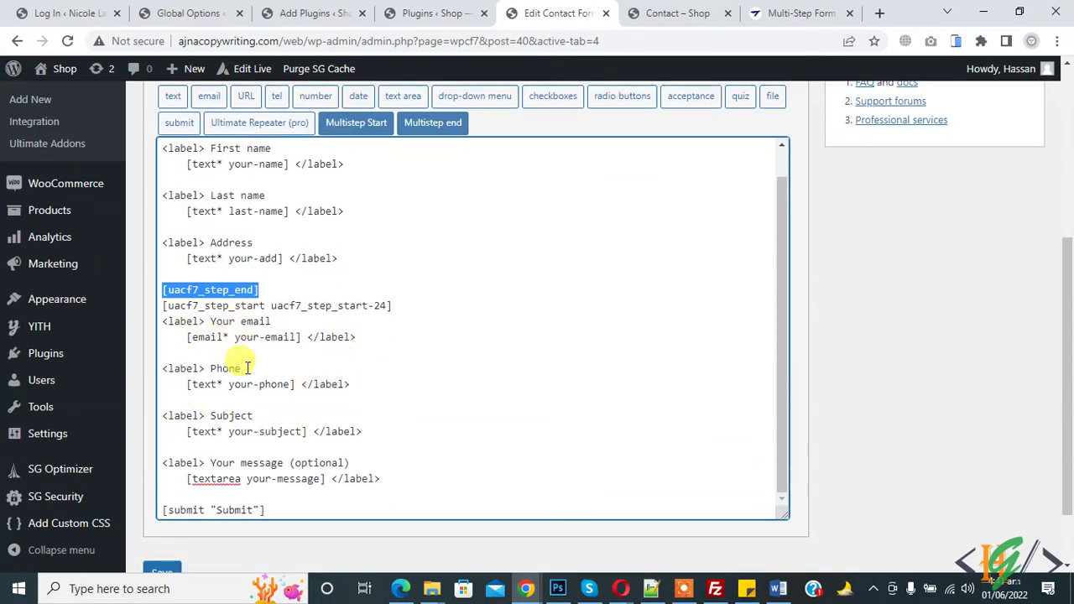
click(384, 432)
key(Return)
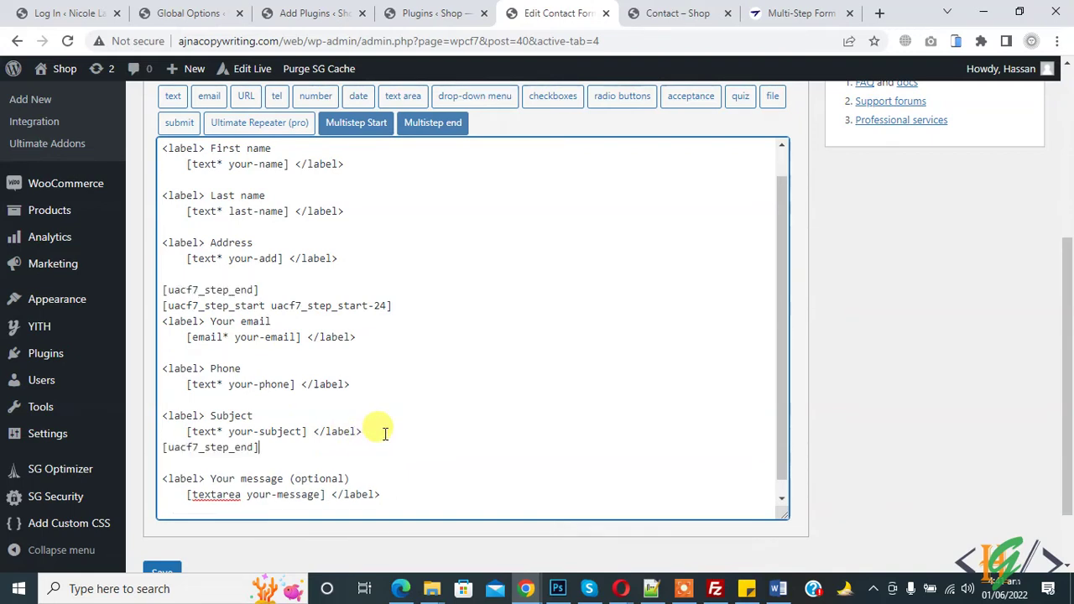
Generate a multistep start tag named uacf7_step_start-25 and insert it between the second [uacf7_step_end] tag and the Your message field.
click(350, 127)
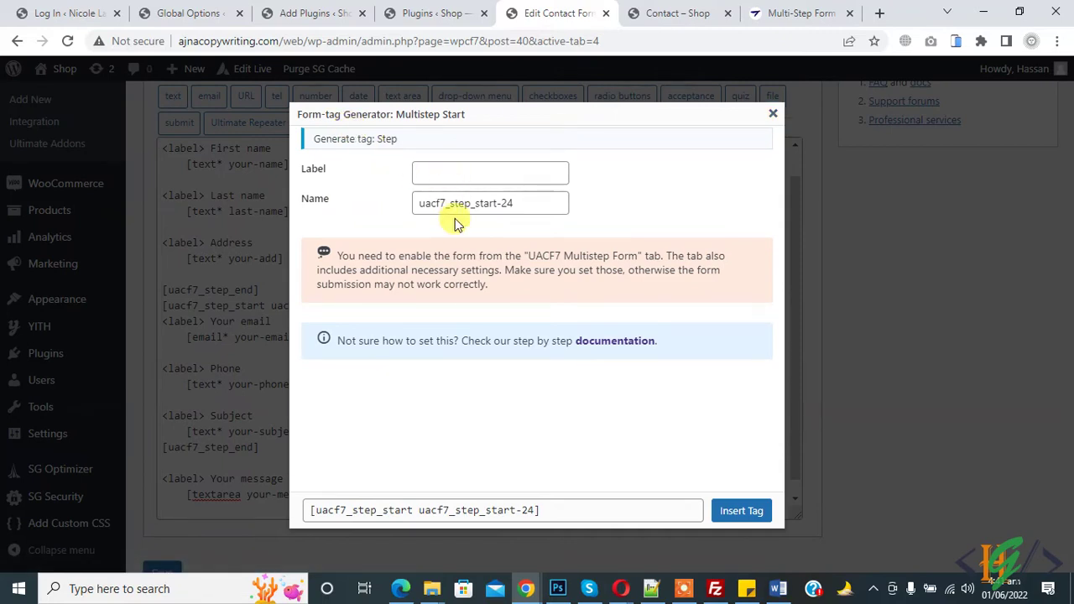
drag(502, 204, 521, 205)
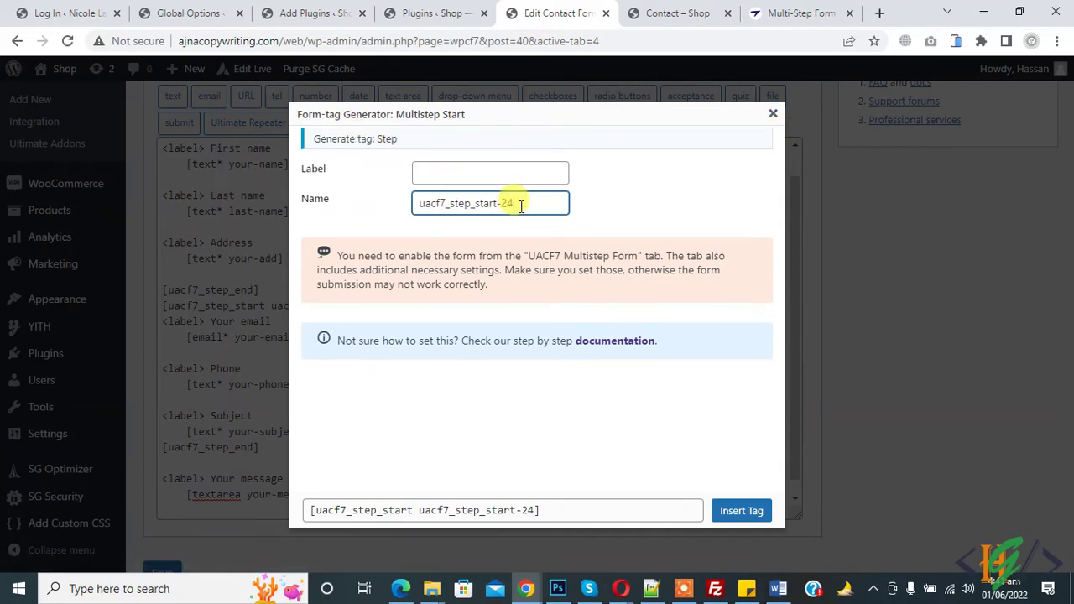
text(25)
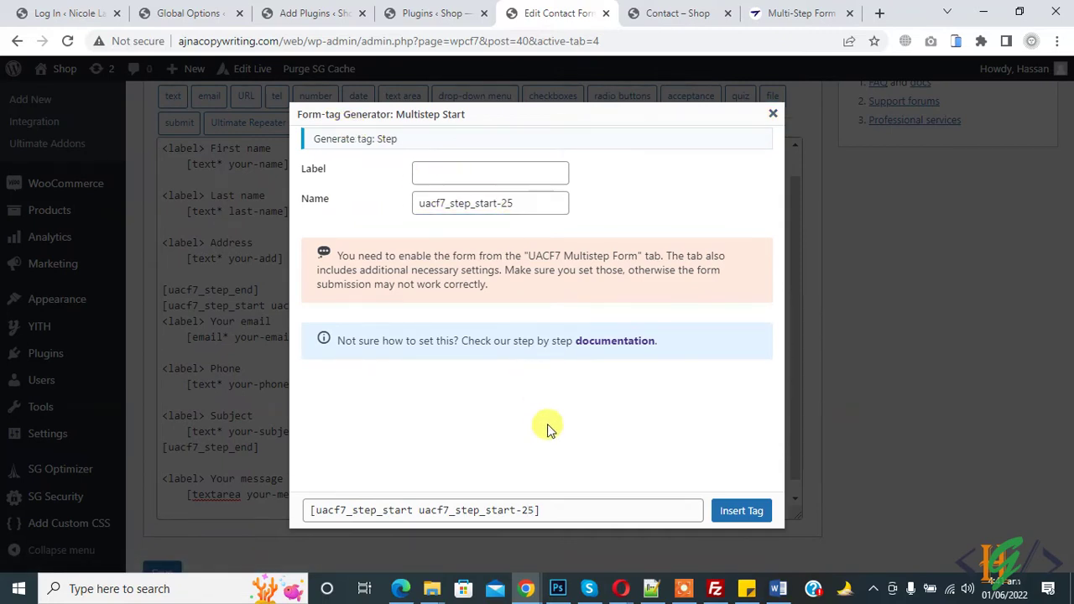
click(538, 510)
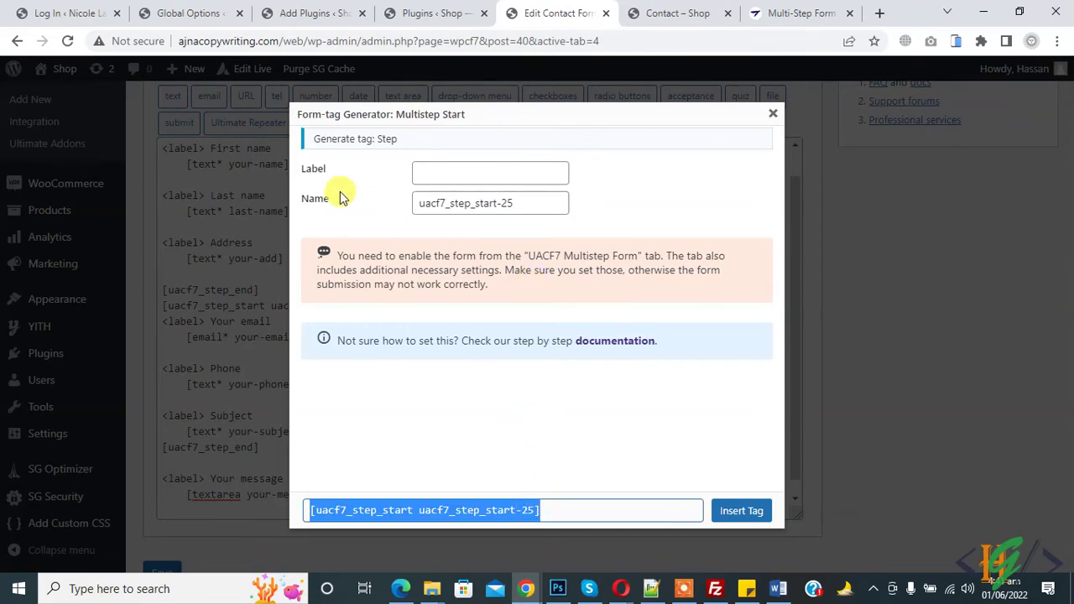
click(772, 113)
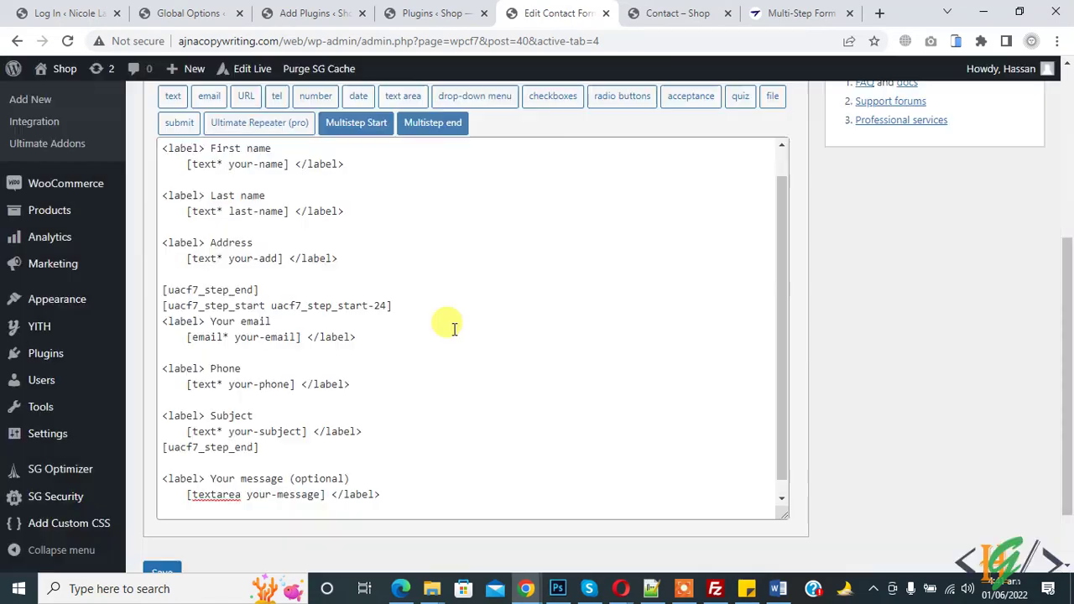
scroll(300, 414, down, 2)
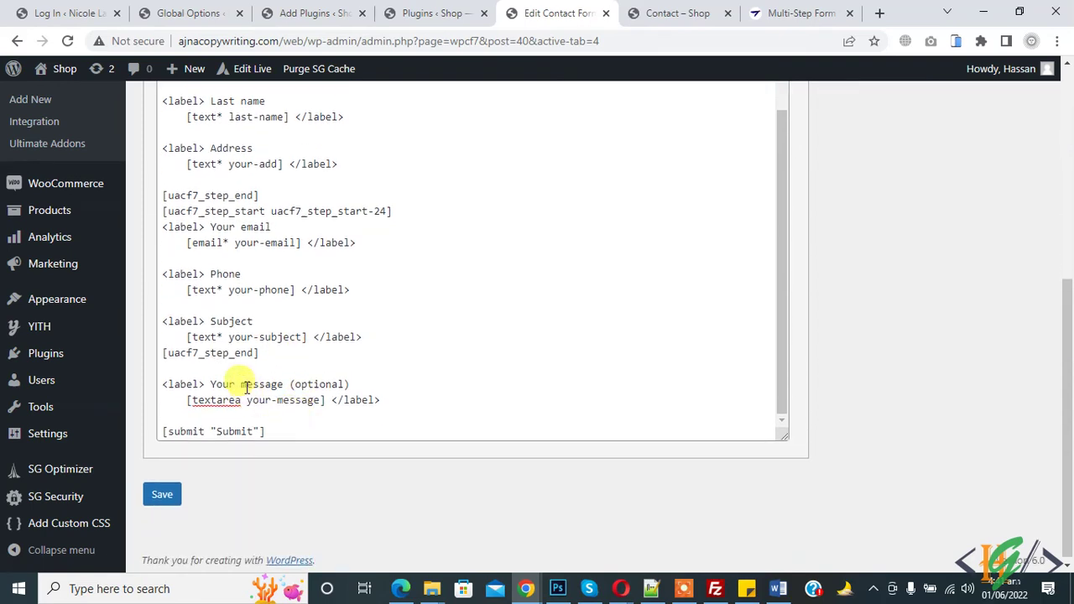
click(238, 369)
text([uacf7_step_start uacf7_step_start-25])
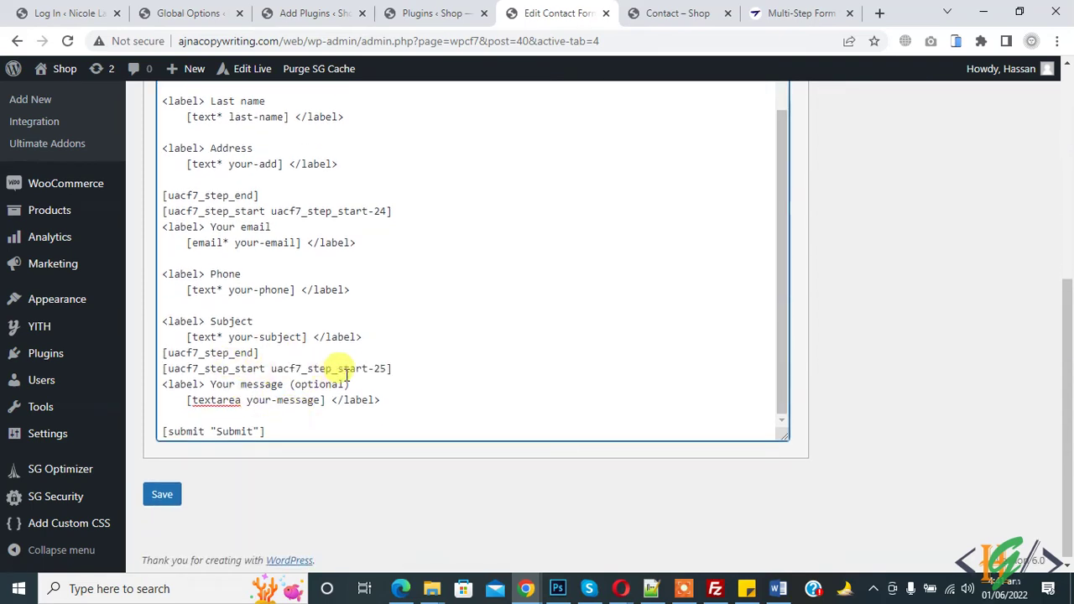
Copy the [uacf7_step_end] tag onto a new line after the submit tag and save the form.
drag(163, 352, 263, 356)
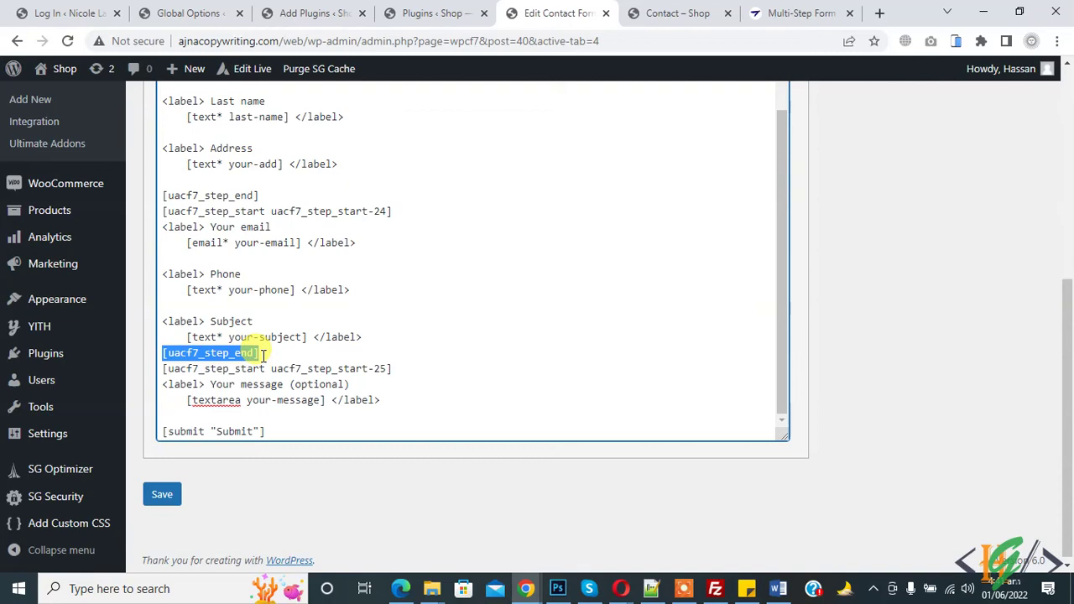
click(282, 429)
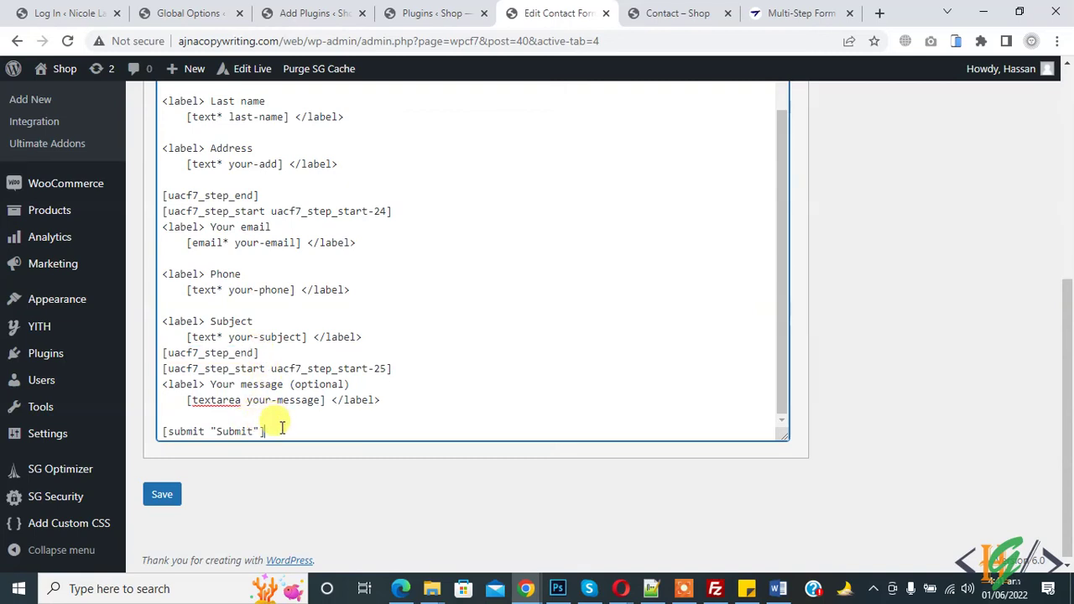
key(Return)
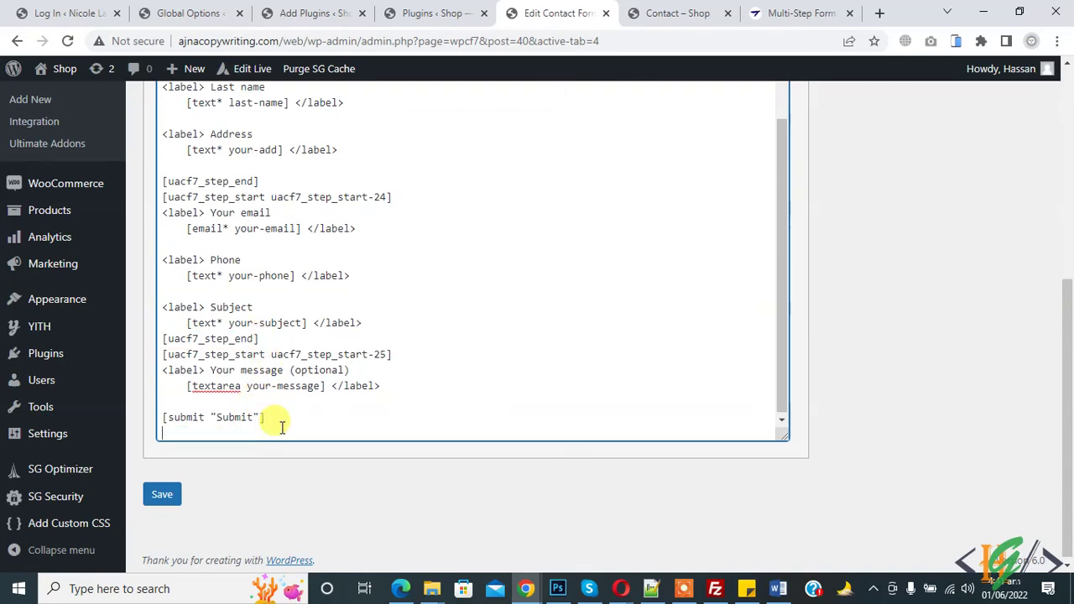
click(164, 495)
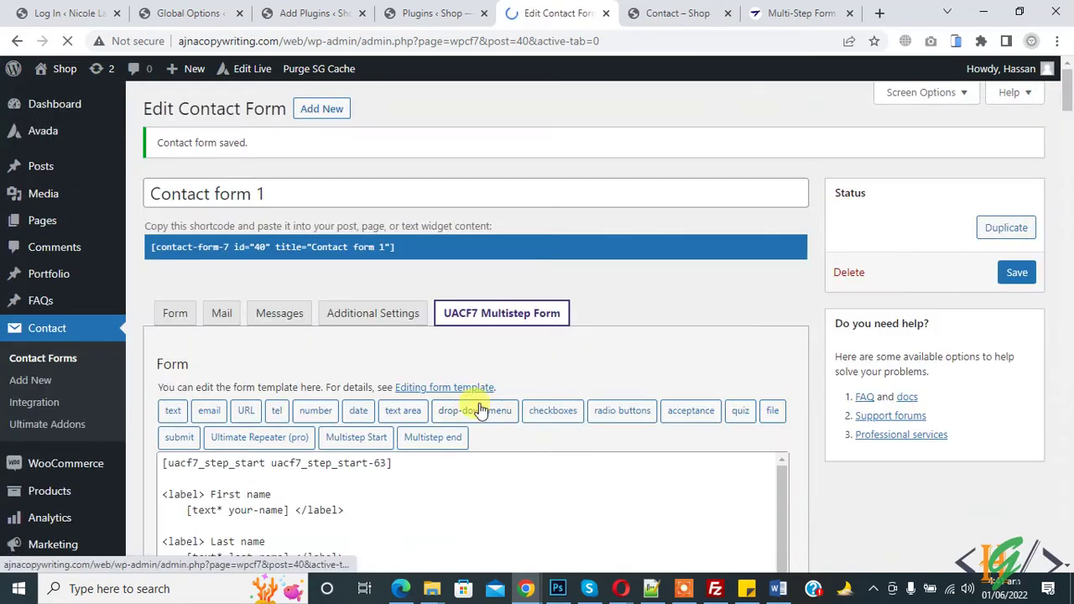
Review the three start and end tag blocks in the saved form template and which fields each one encloses.
scroll(291, 312, down, 3)
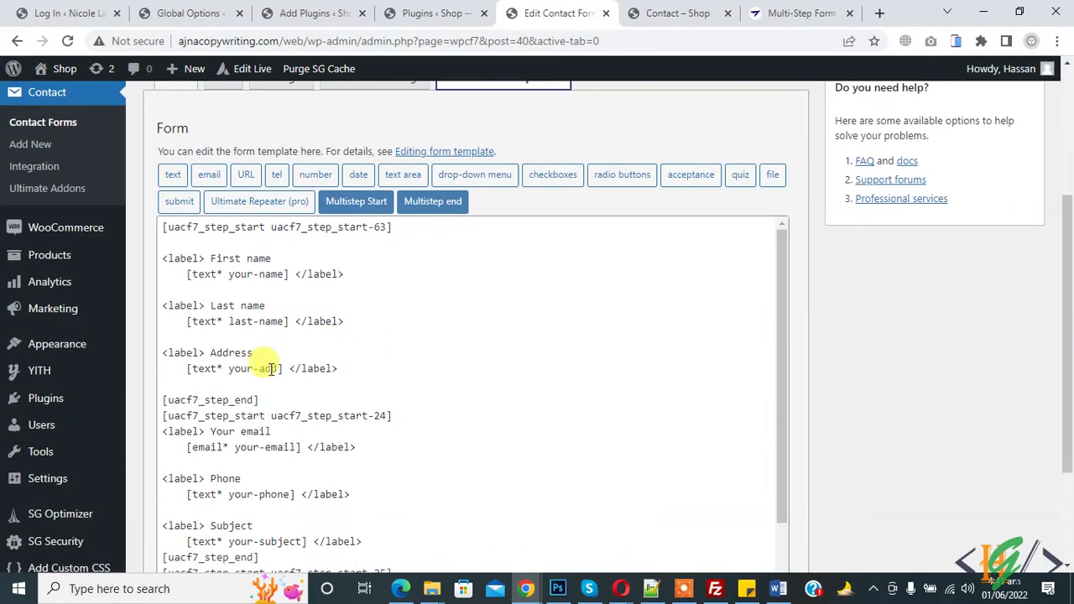
drag(263, 401, 160, 211)
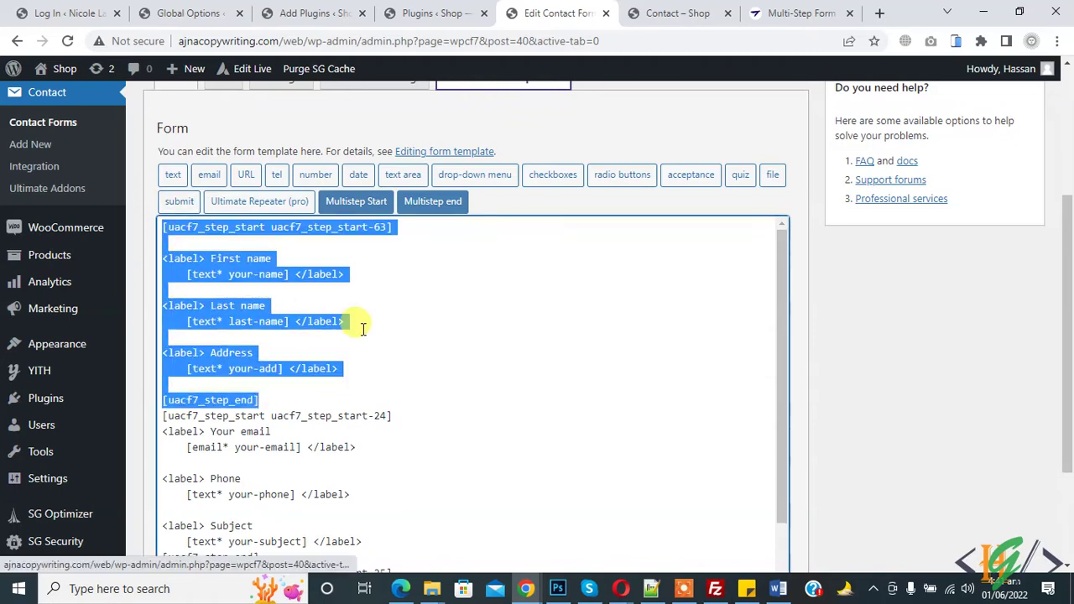
scroll(269, 307, down, 1)
drag(159, 353, 310, 497)
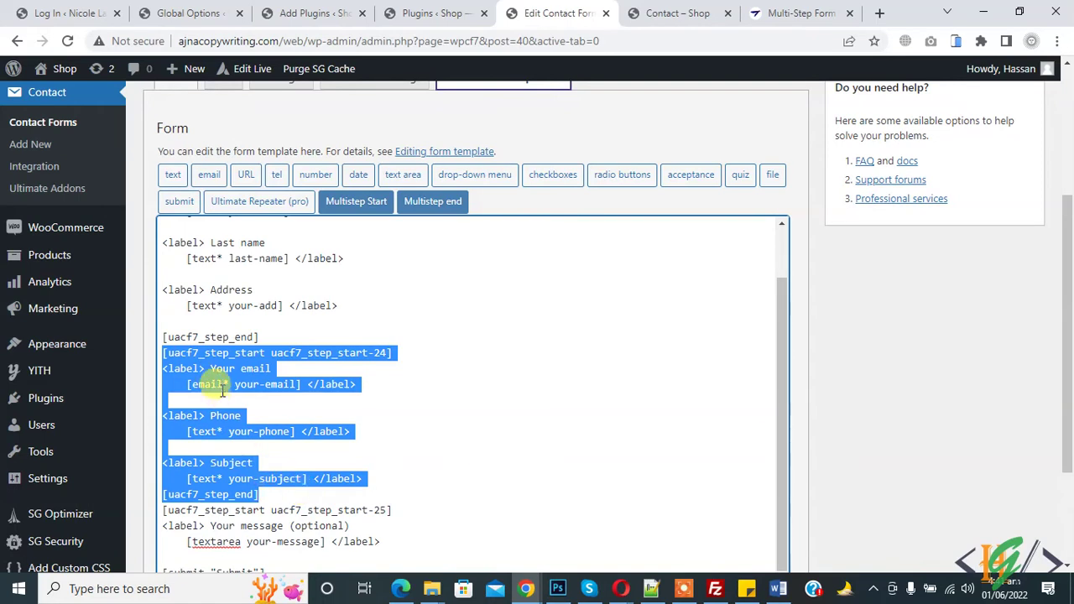
click(212, 369)
click(242, 494)
scroll(246, 487, down, 2)
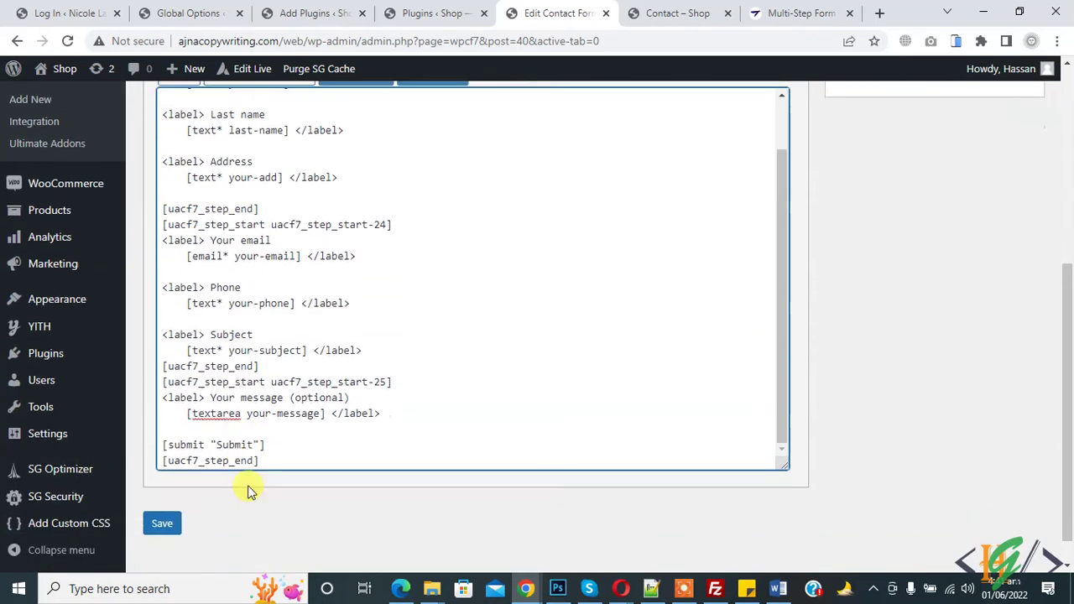
drag(163, 359, 303, 428)
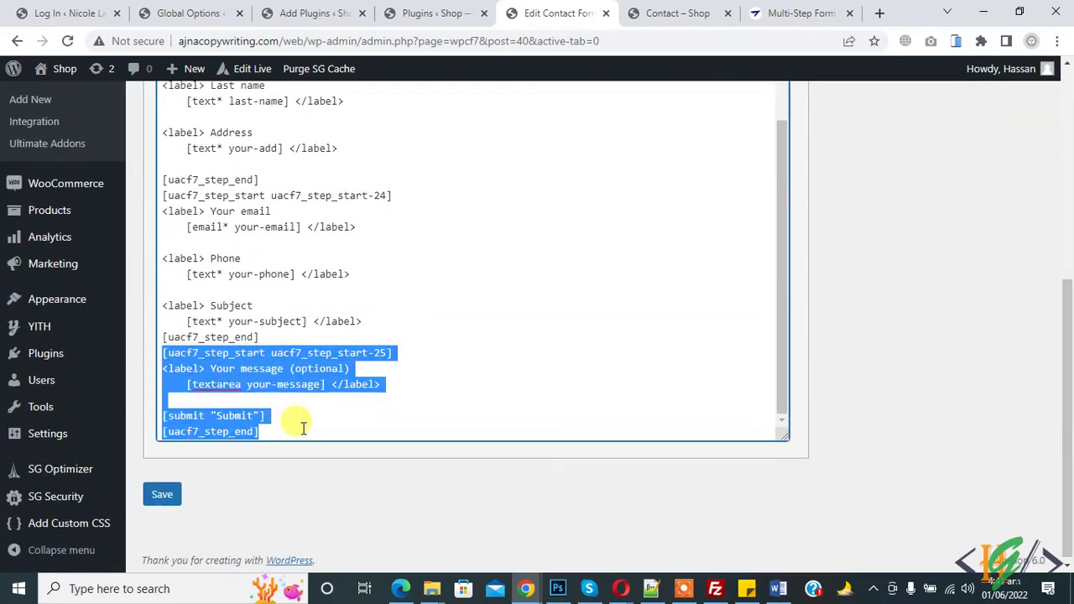
scroll(361, 418, up, 3)
scroll(940, 418, up, 5)
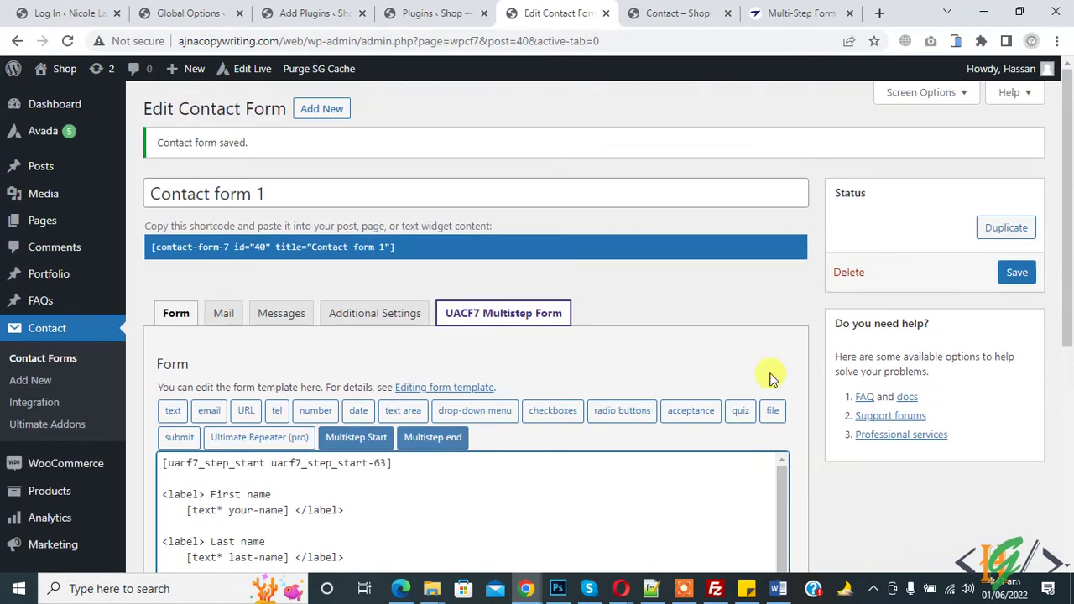
Enable the multistep progressbar in the UACF7 multistep settings and set its layout to Style 1.
click(545, 323)
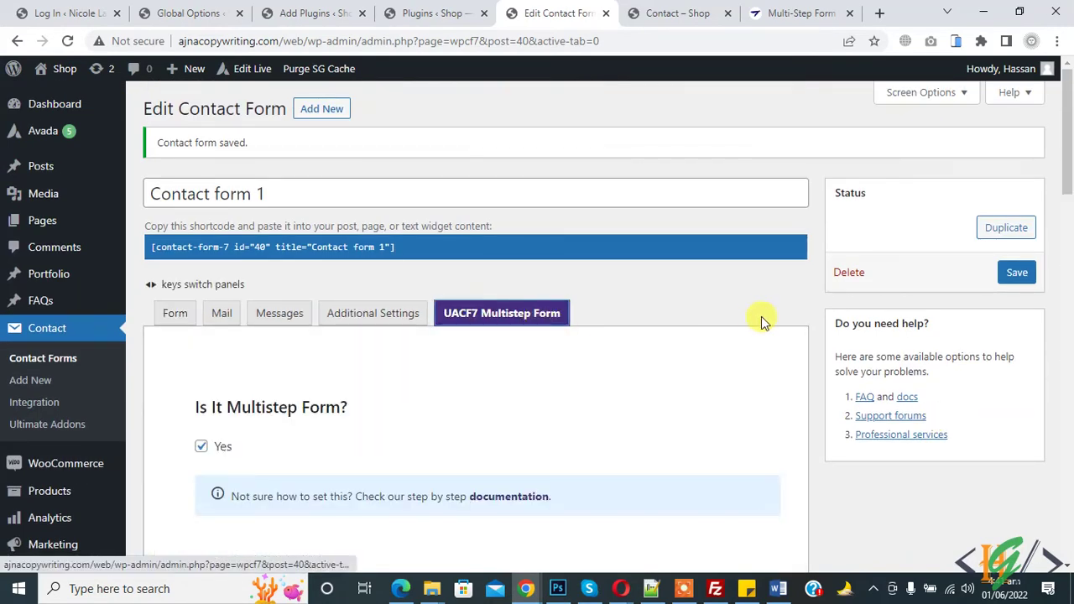
scroll(431, 318, down, 4)
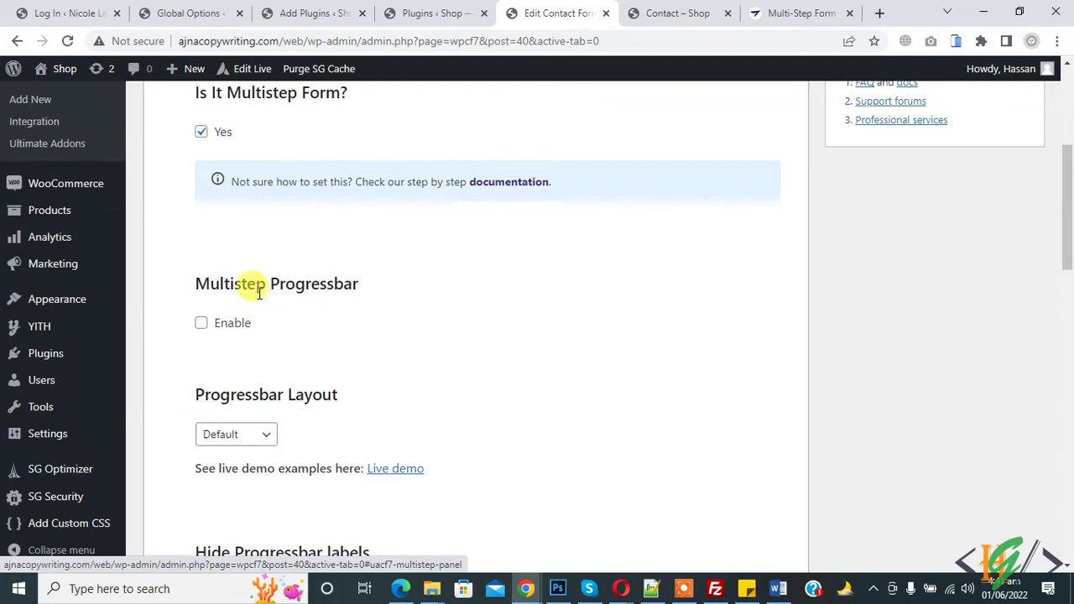
click(201, 322)
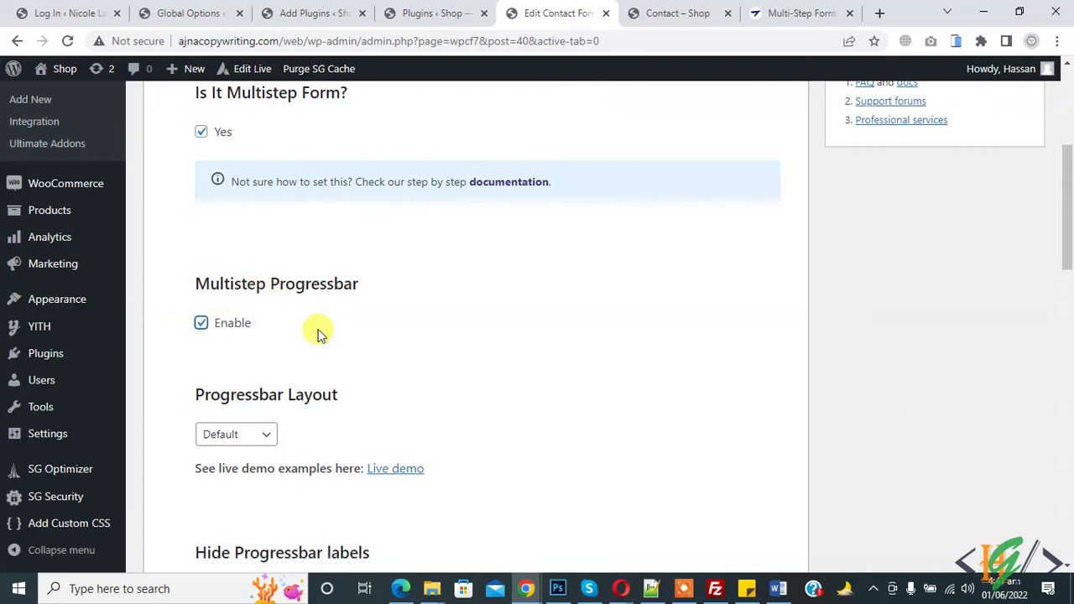
scroll(472, 335, down, 2)
click(260, 280)
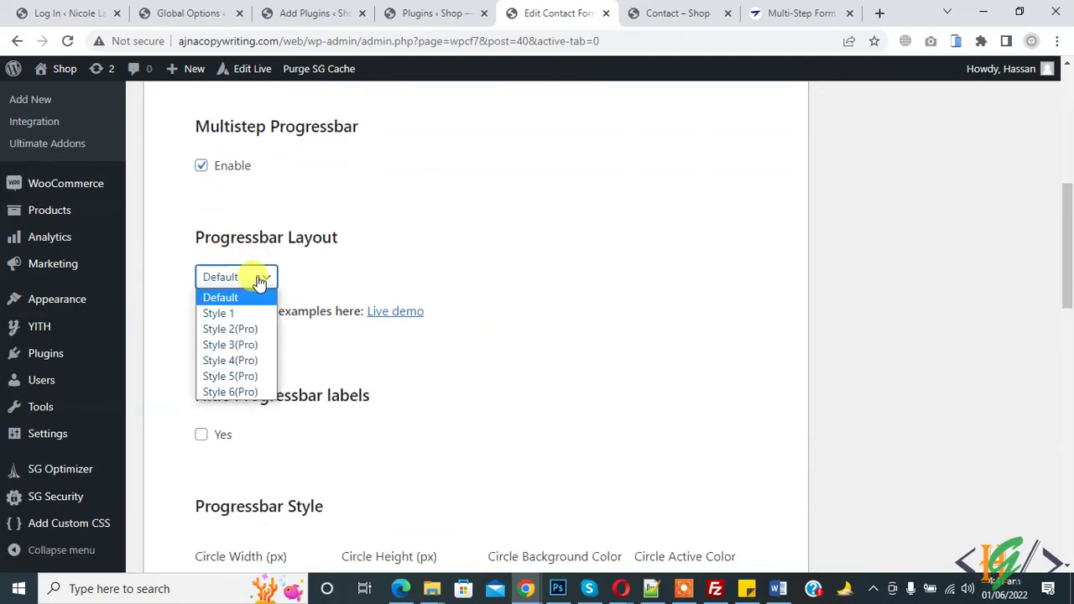
click(259, 313)
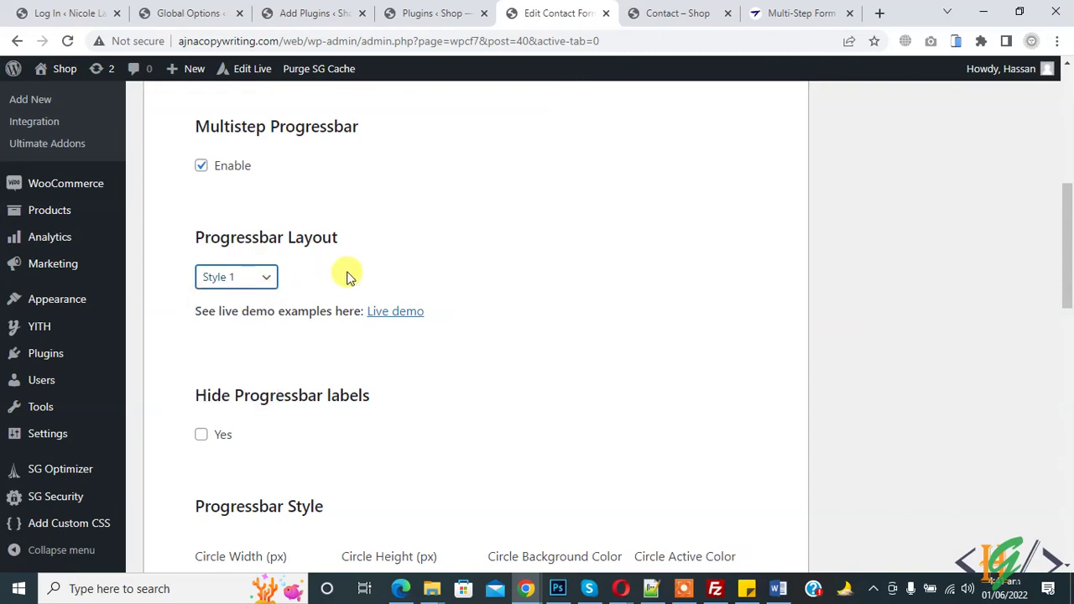
Look through the progressbar style and per-step button options, leaving them unset, and save the contact form.
scroll(442, 271, down, 2)
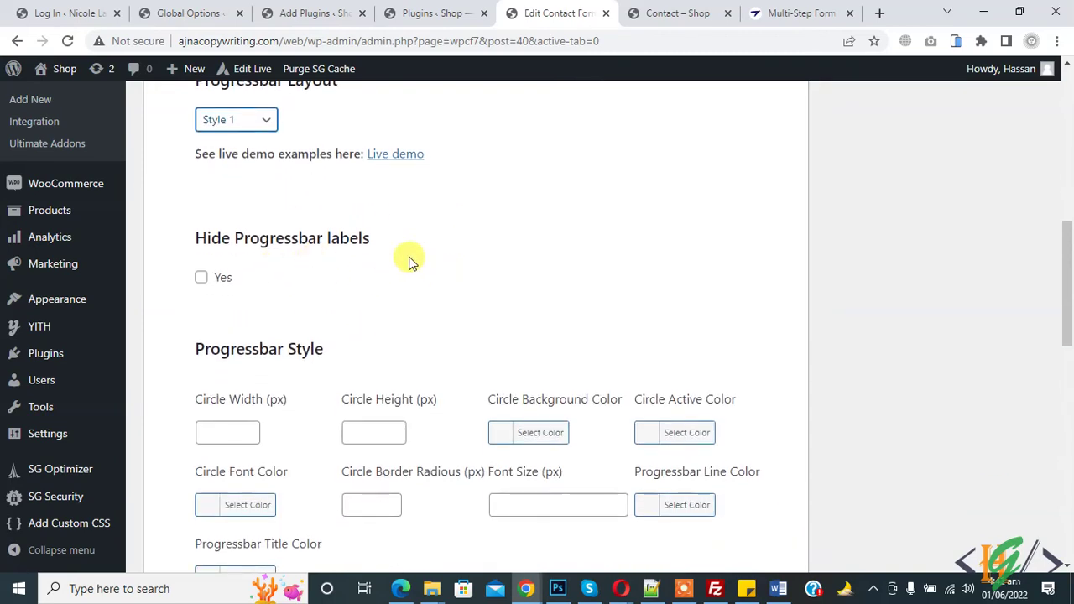
scroll(279, 279, down, 2)
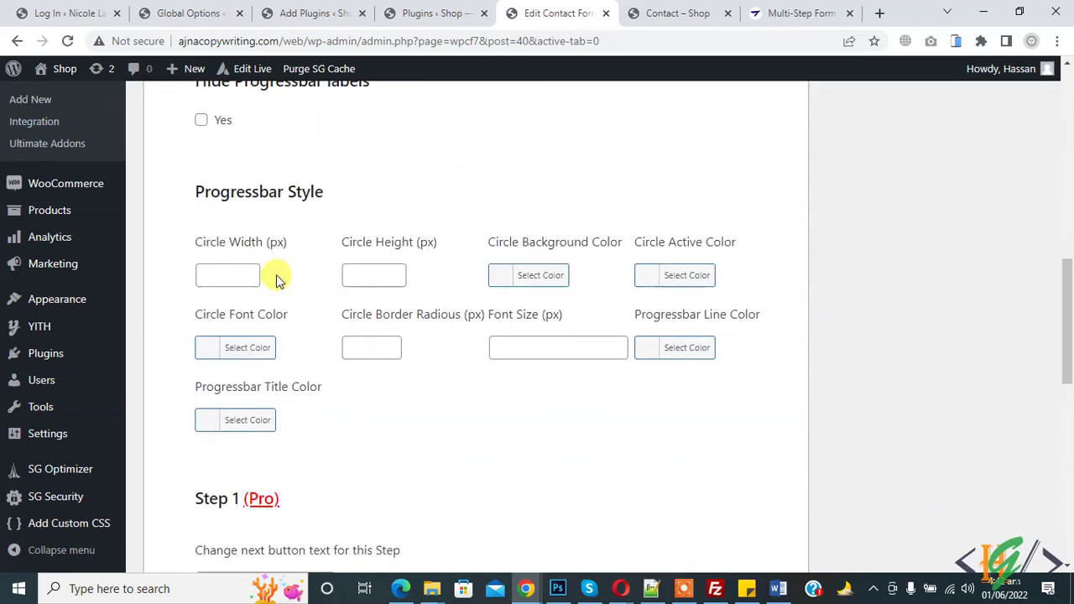
click(212, 277)
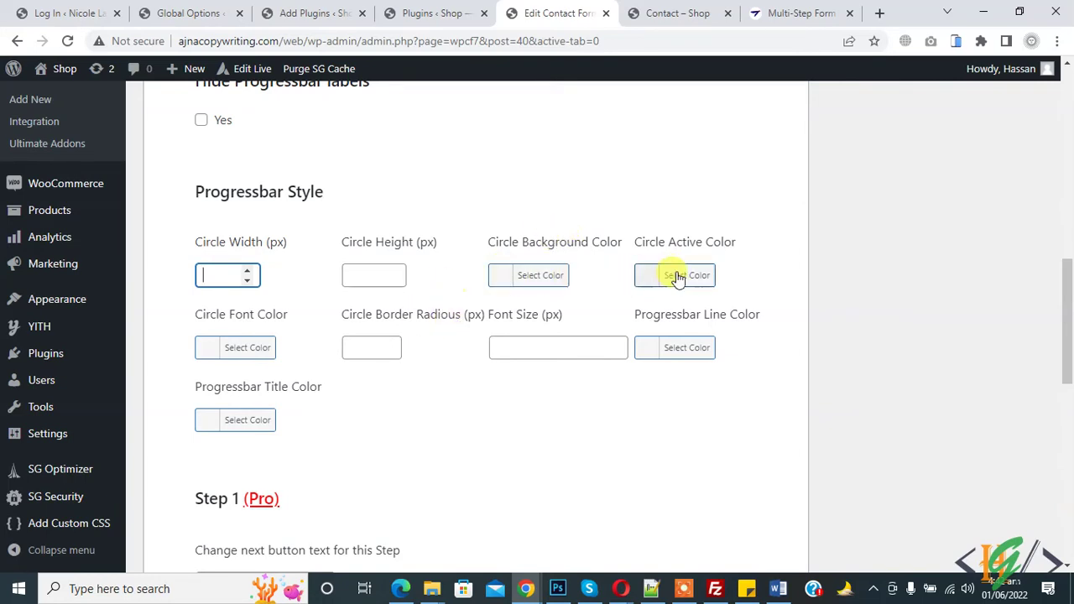
scroll(487, 278, down, 4)
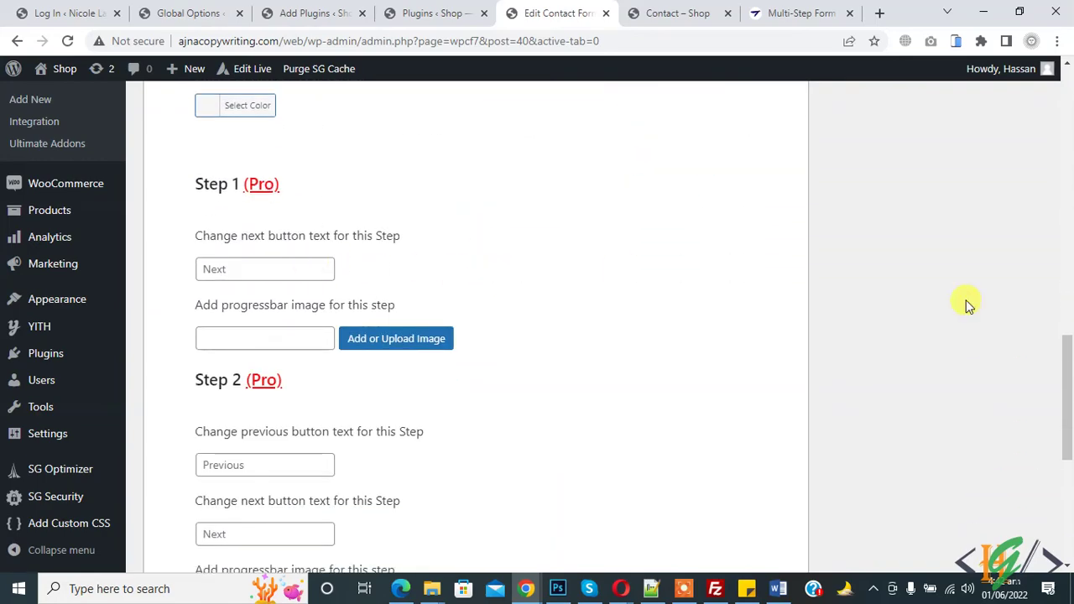
scroll(966, 304, up, 5)
scroll(966, 304, up, 6)
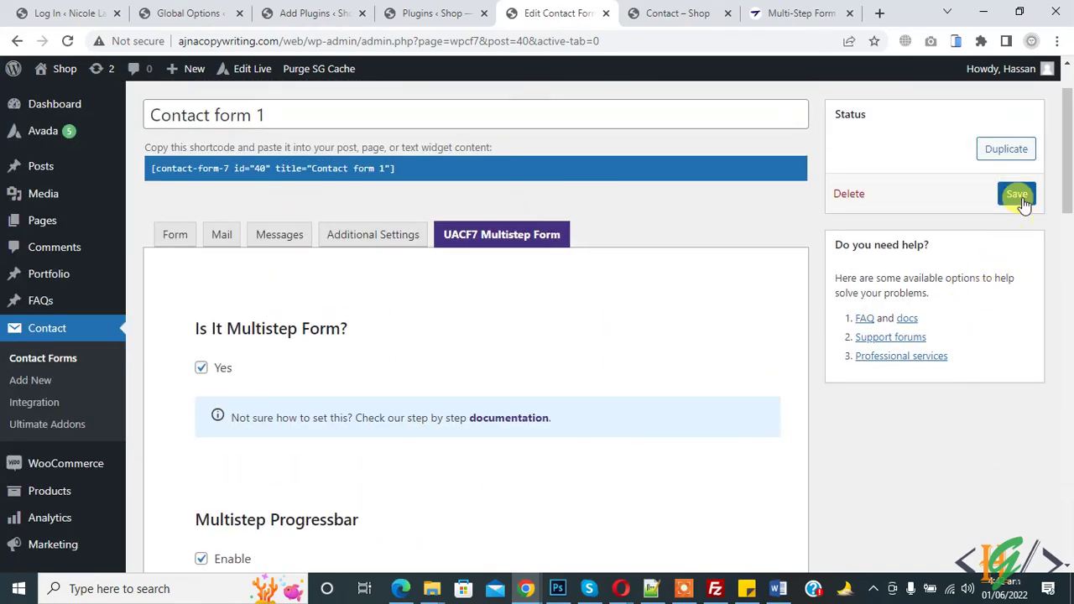
click(1016, 194)
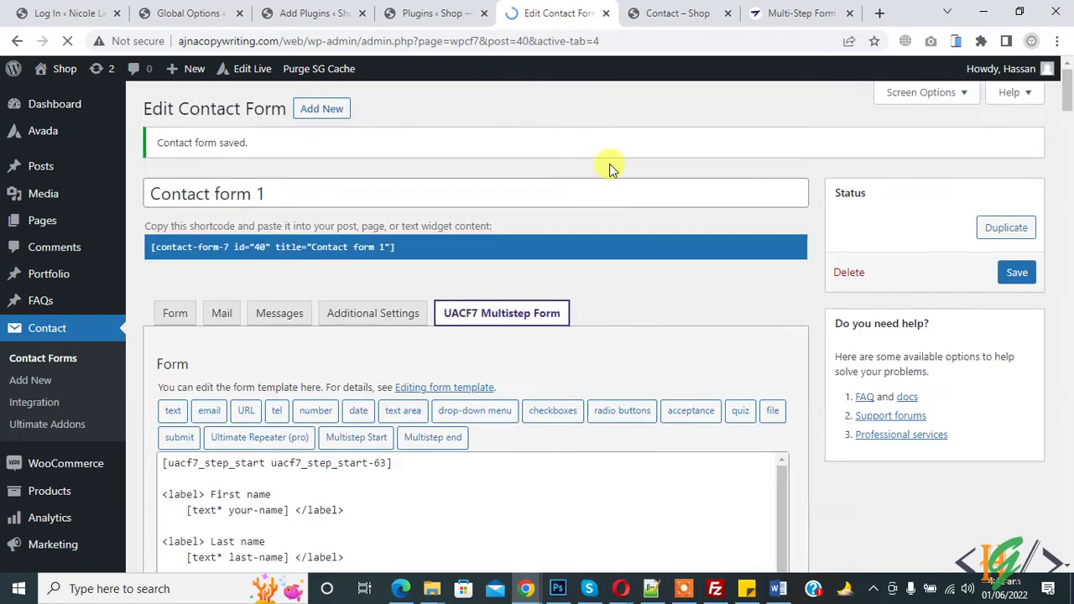
Reload the site's live Contact page and check the progressbar and the fields of the form's first step.
click(676, 10)
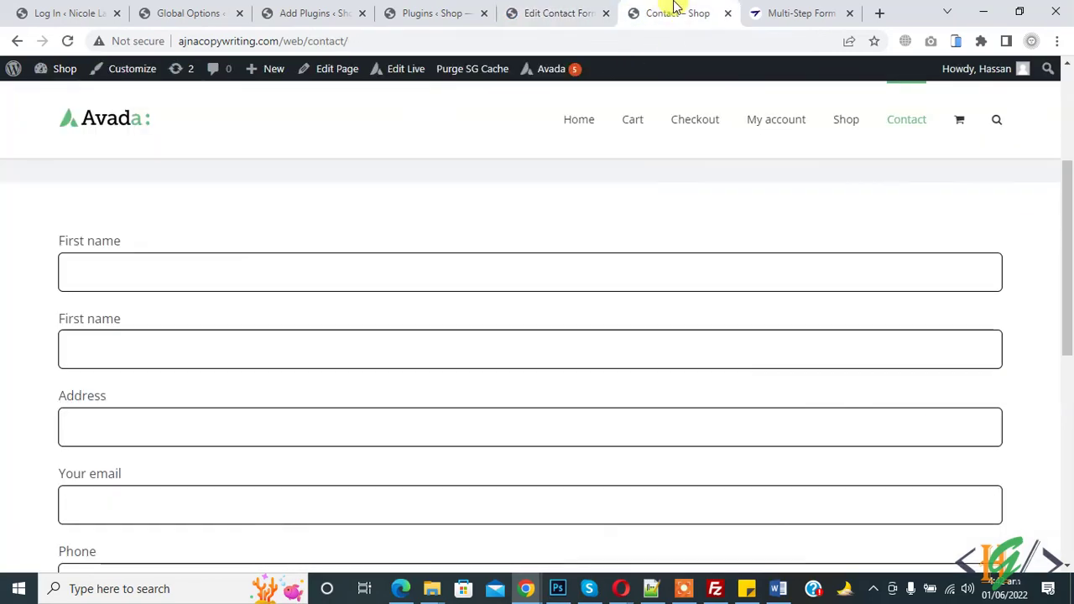
click(69, 40)
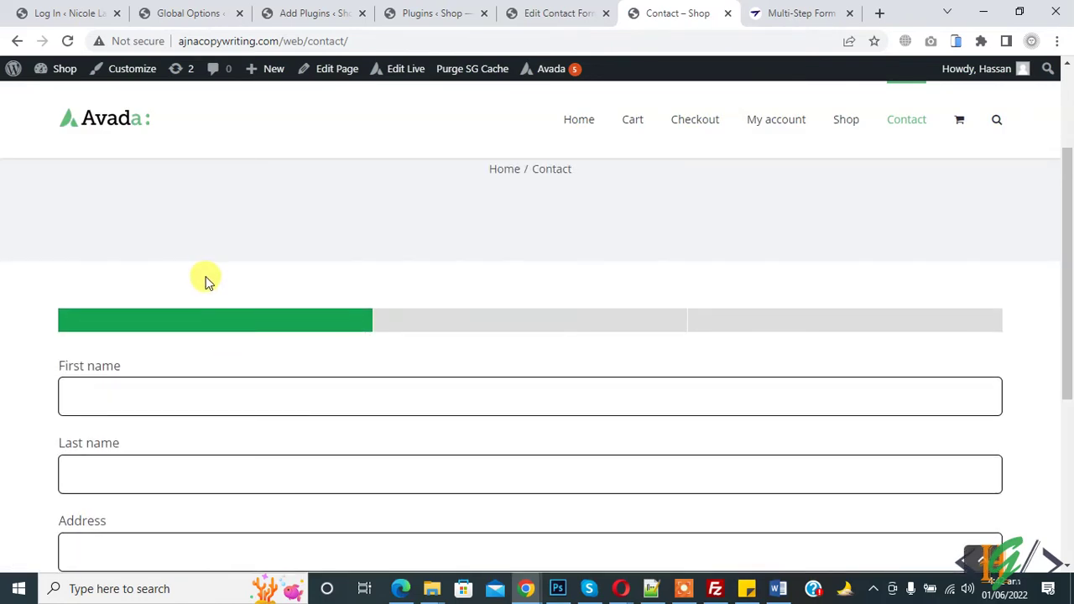
scroll(125, 289, down, 2)
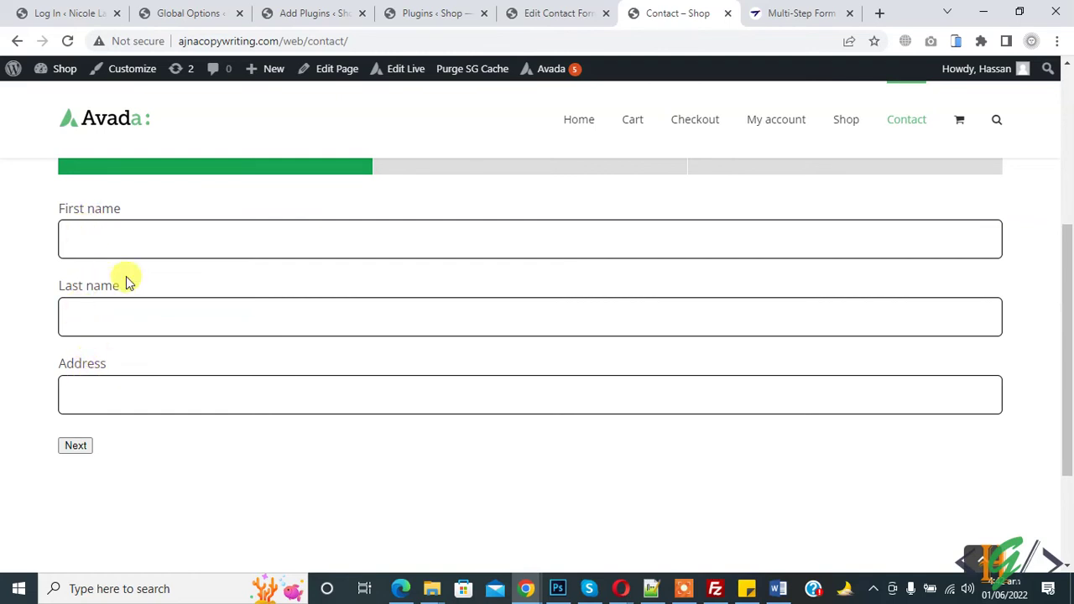
Fill in the form's first step with the first name, last name and address, and advance to the second step.
click(126, 239)
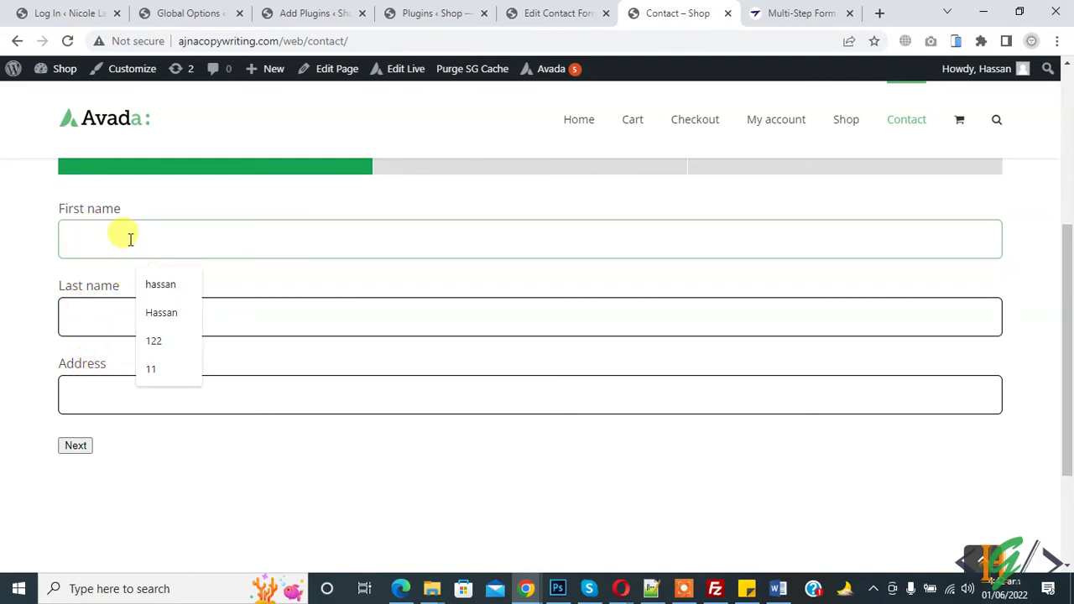
click(161, 312)
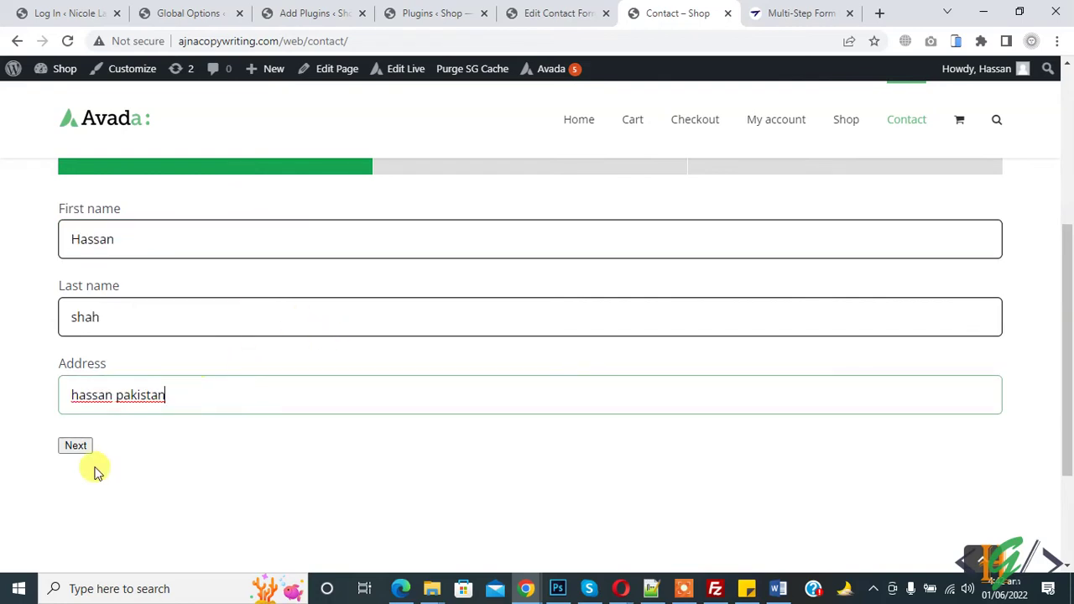
click(76, 446)
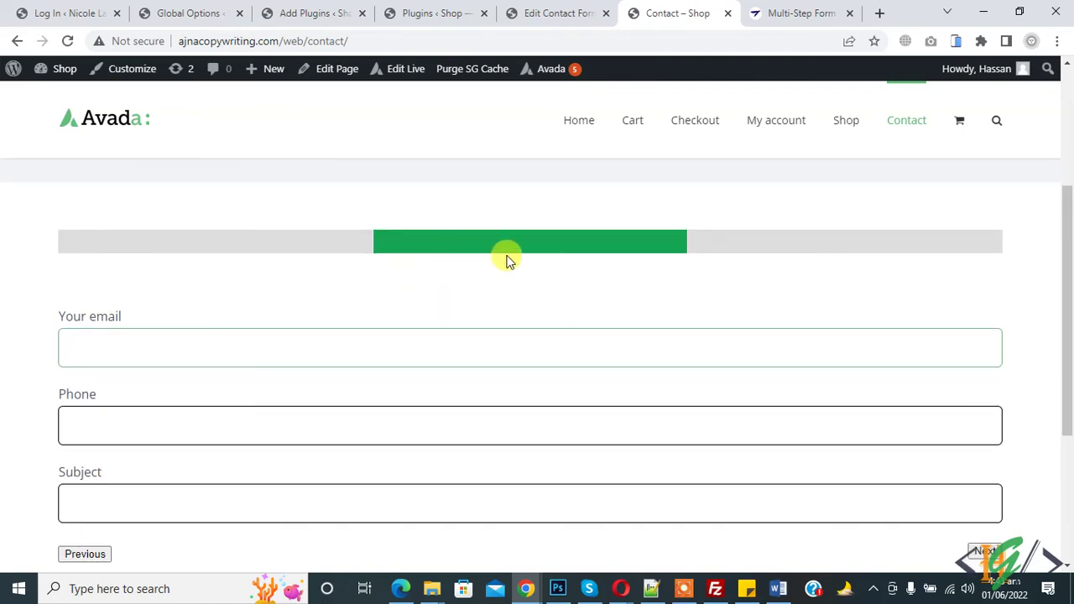
Complete the second step with an e-mail, phone number and subject "hello", then submit the final step with the message "hhh".
click(232, 456)
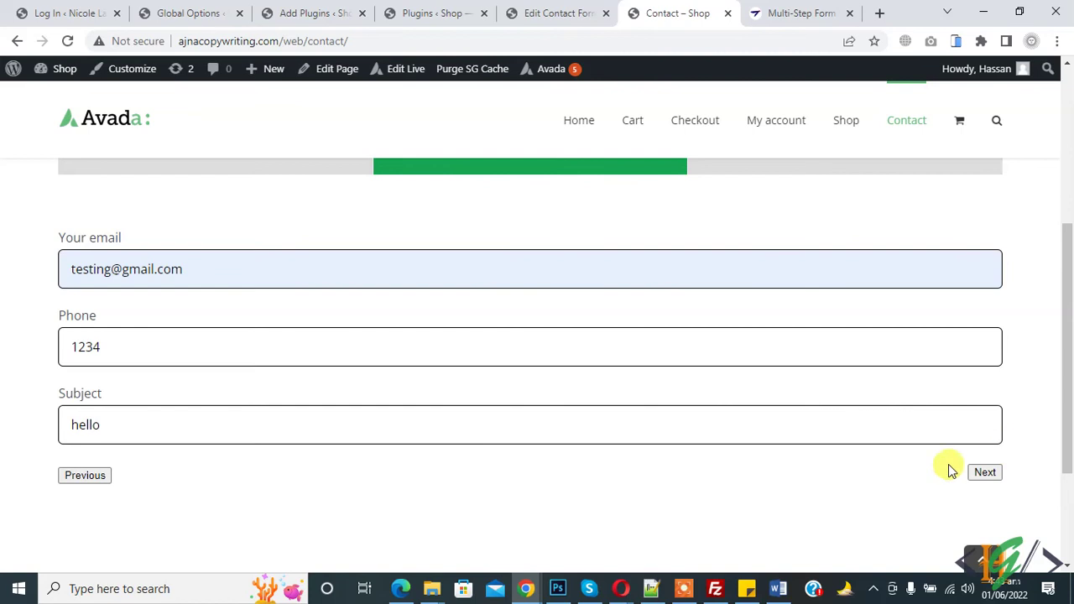
click(986, 473)
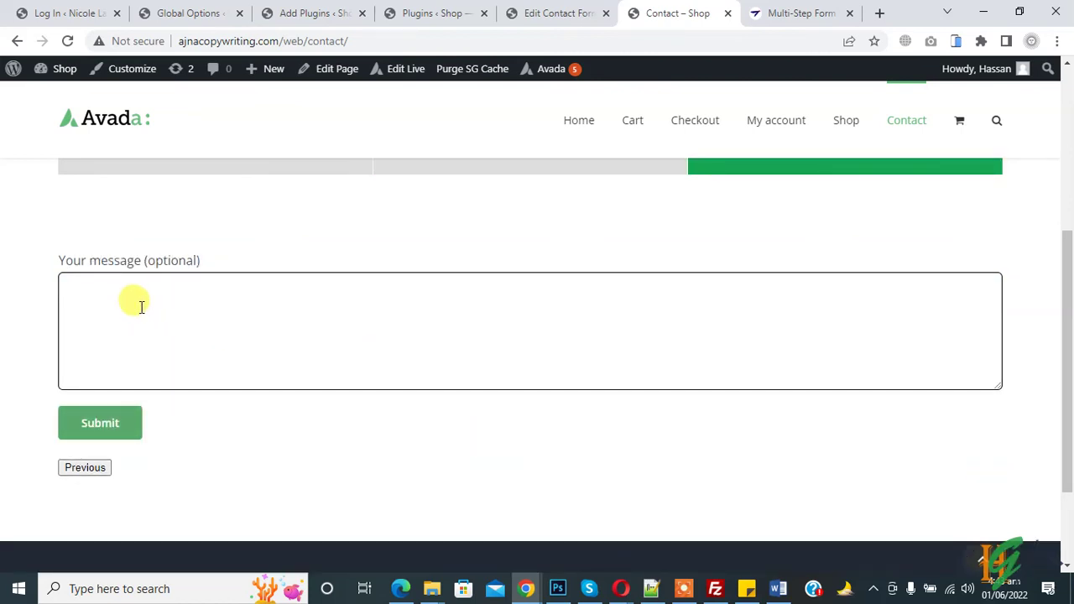
click(124, 317)
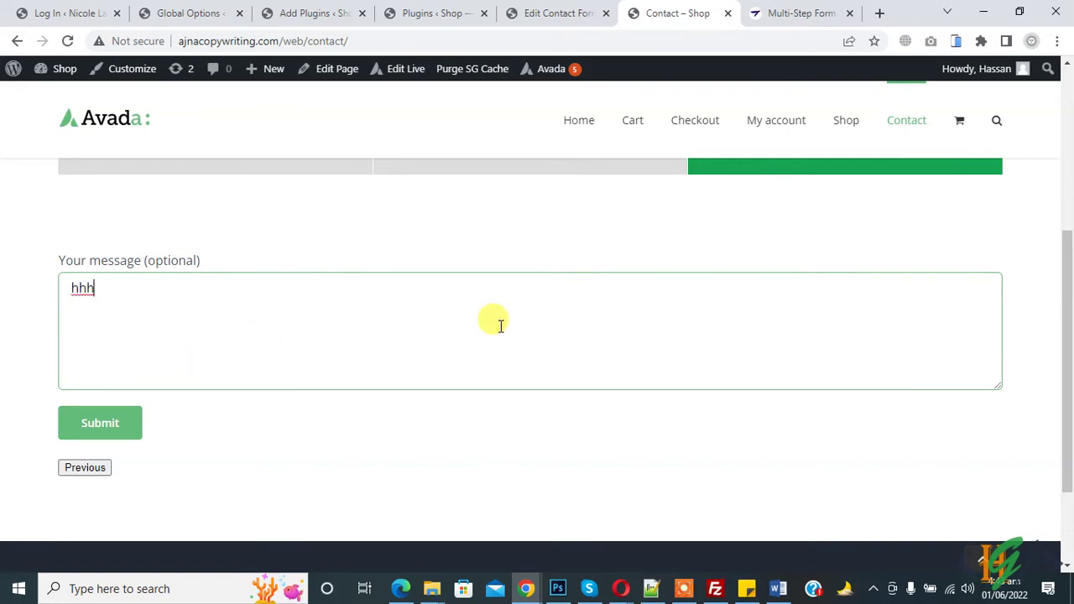
click(69, 431)
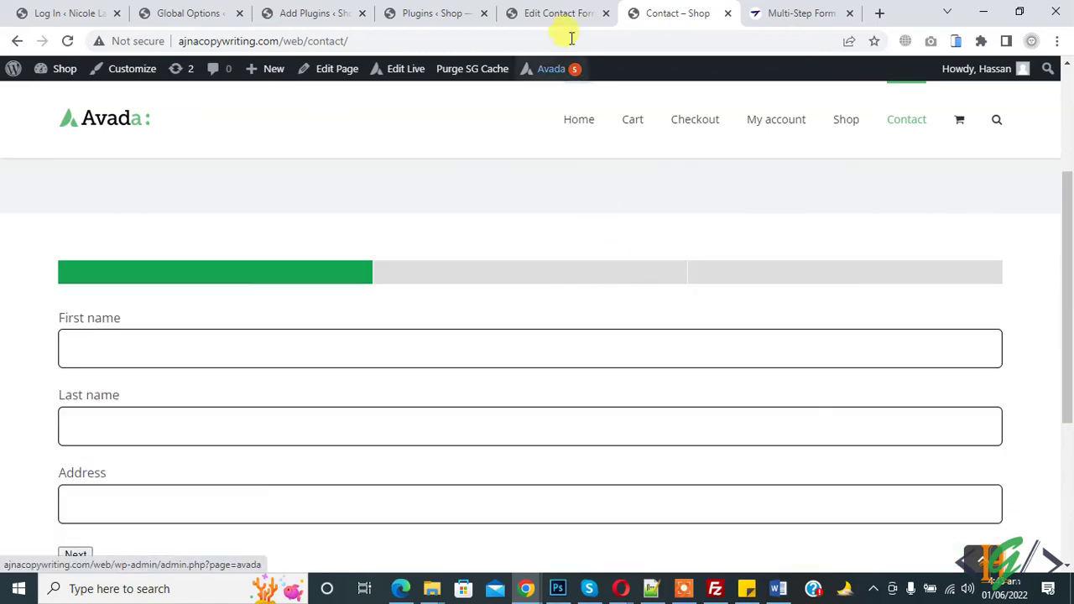
Review the contact form's multistep settings, including the per-step button text and progressbar image options, and return to the live Contact page.
click(567, 11)
scroll(461, 187, down, 6)
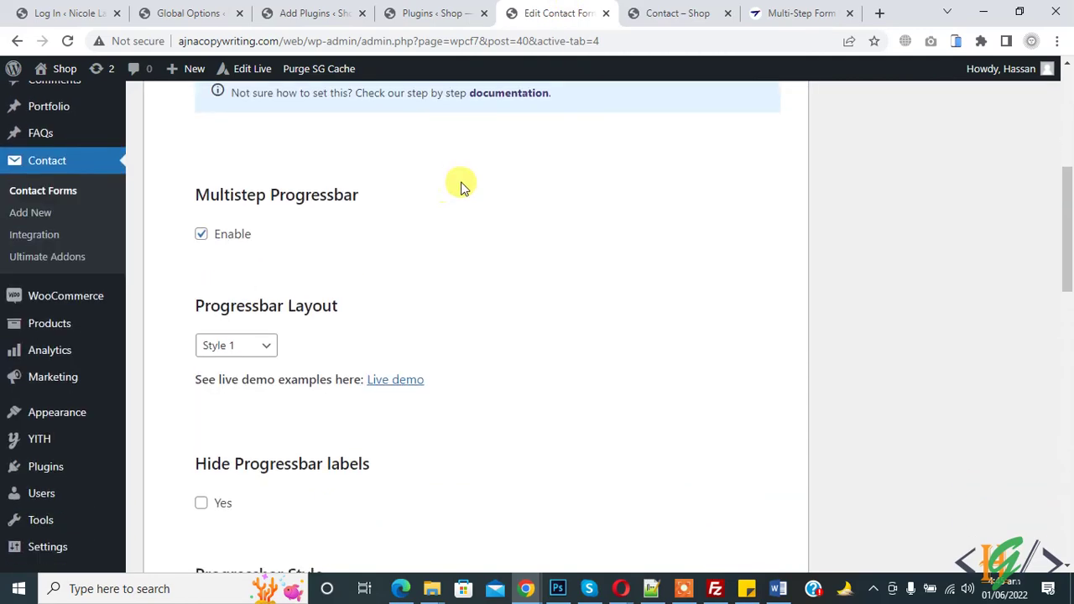
scroll(460, 187, down, 4)
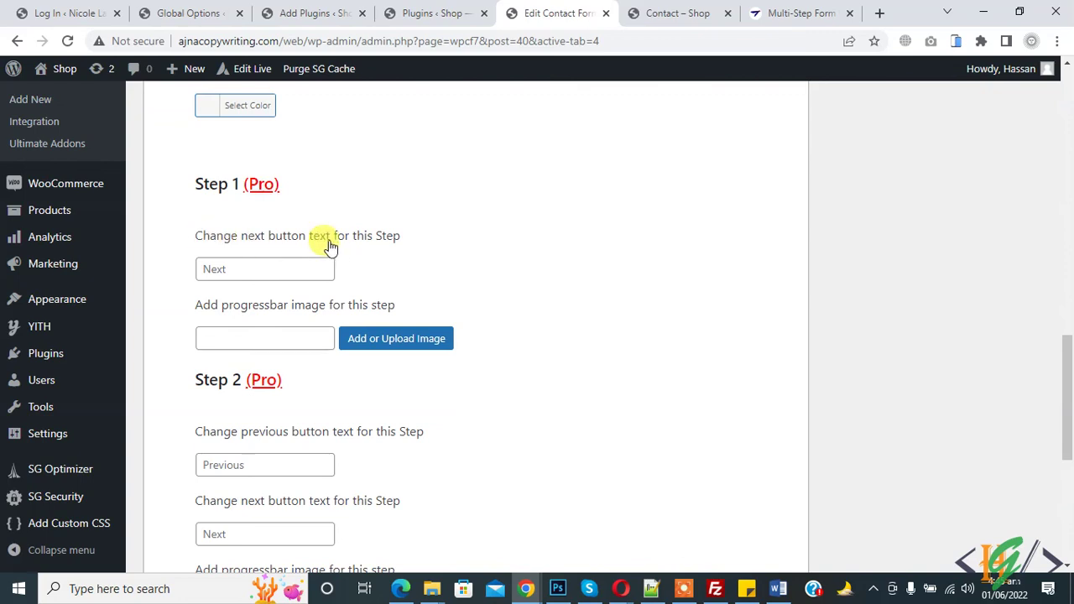
scroll(282, 292, down, 2)
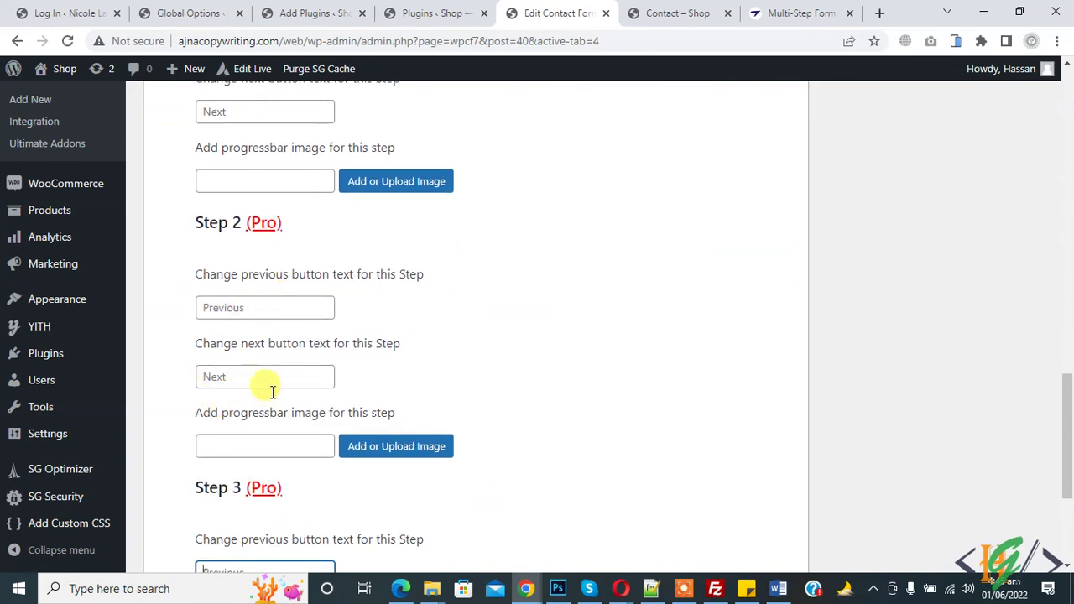
click(377, 446)
scroll(423, 415, down, 3)
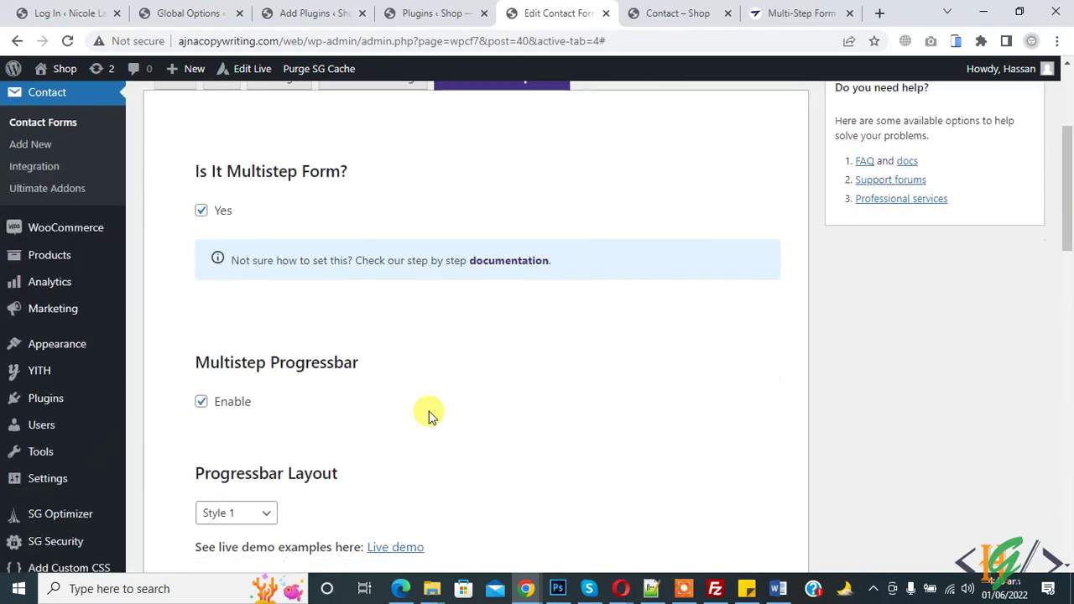
scroll(428, 416, down, 10)
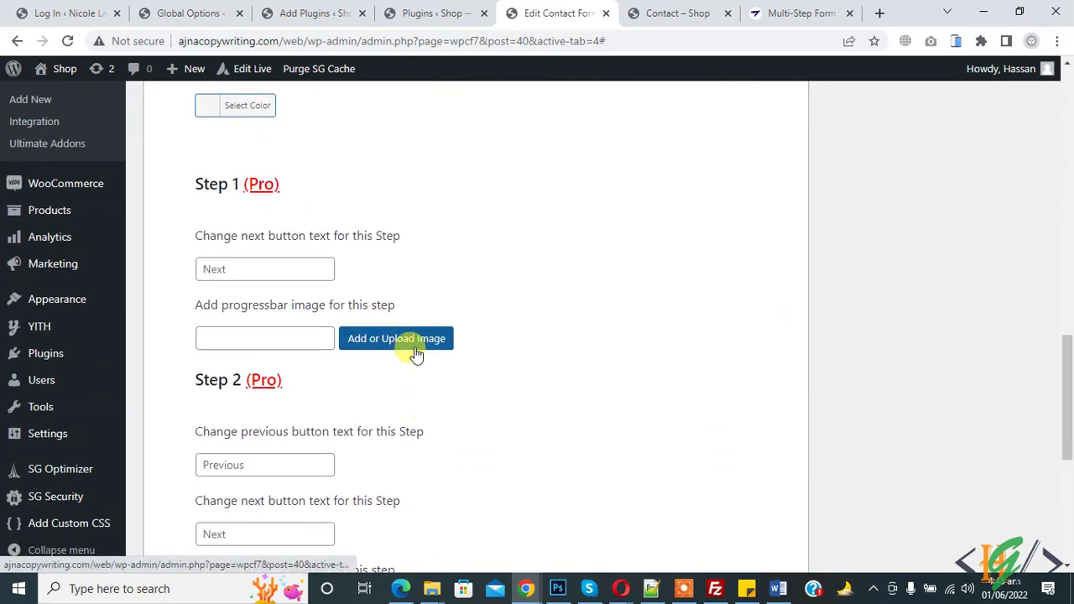
scroll(426, 356, down, 3)
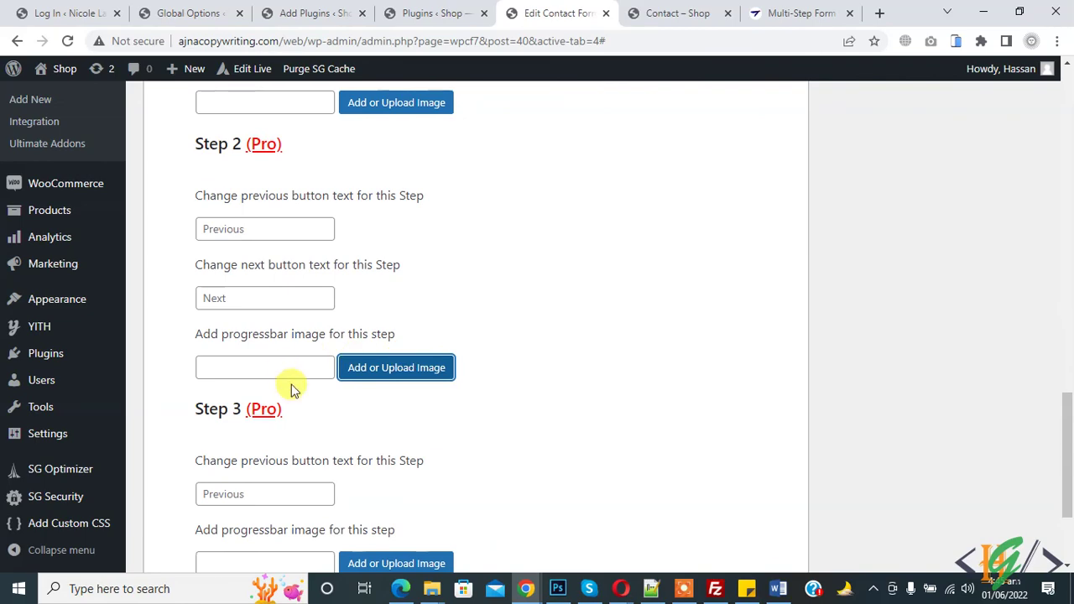
scroll(491, 354, down, 2)
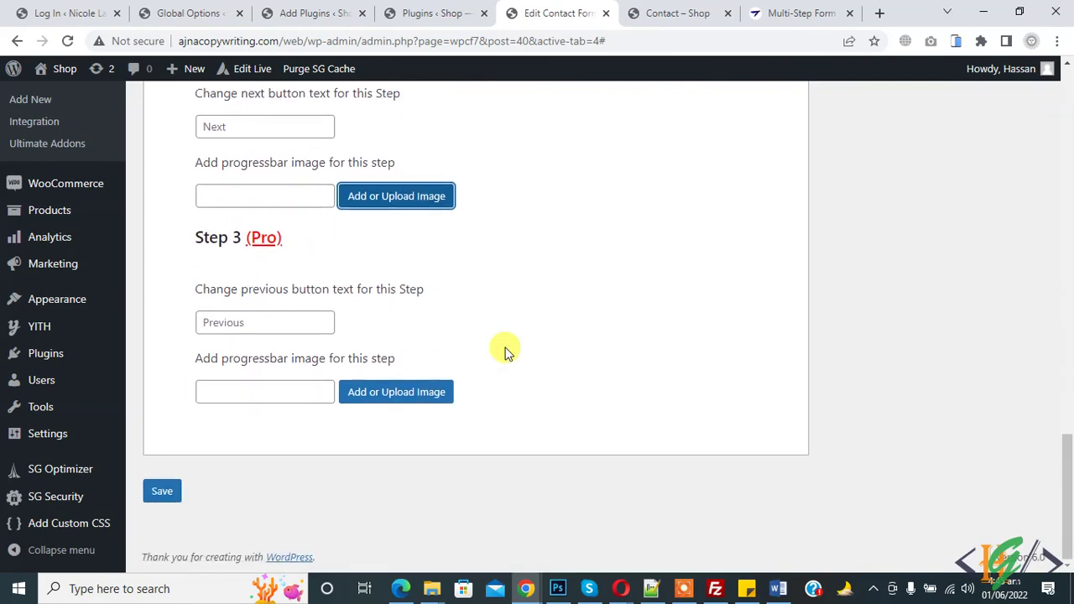
scroll(503, 353, up, 15)
scroll(518, 352, up, 5)
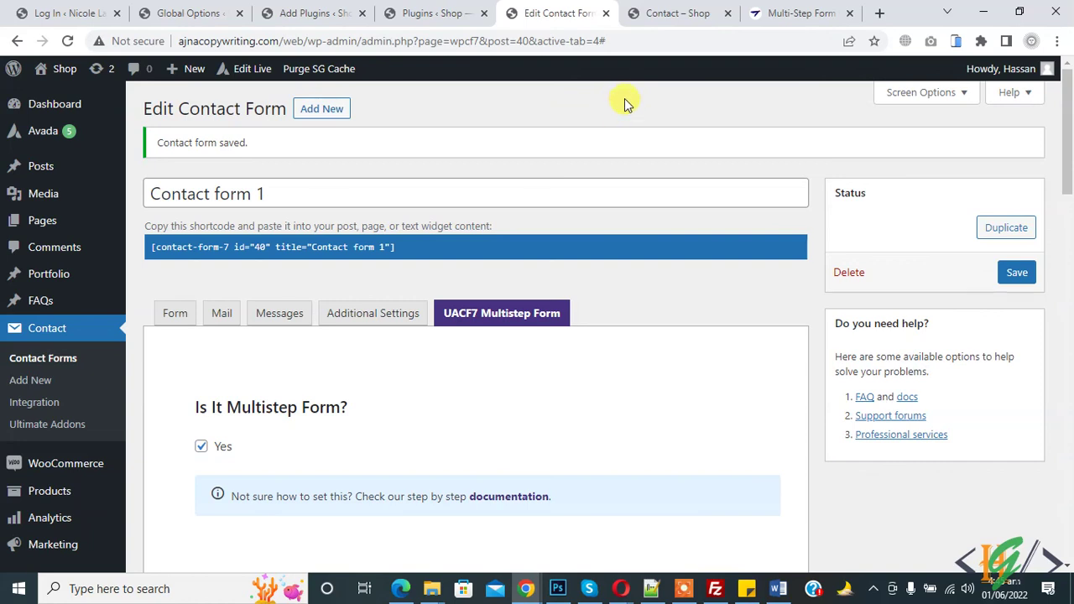
click(678, 13)
scroll(642, 233, down, 1)
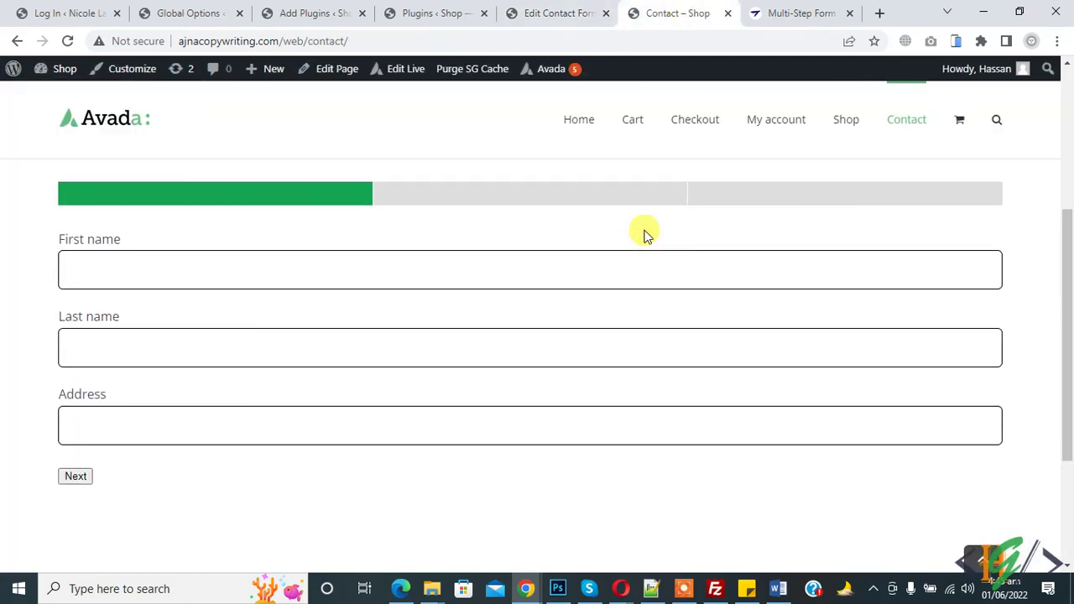